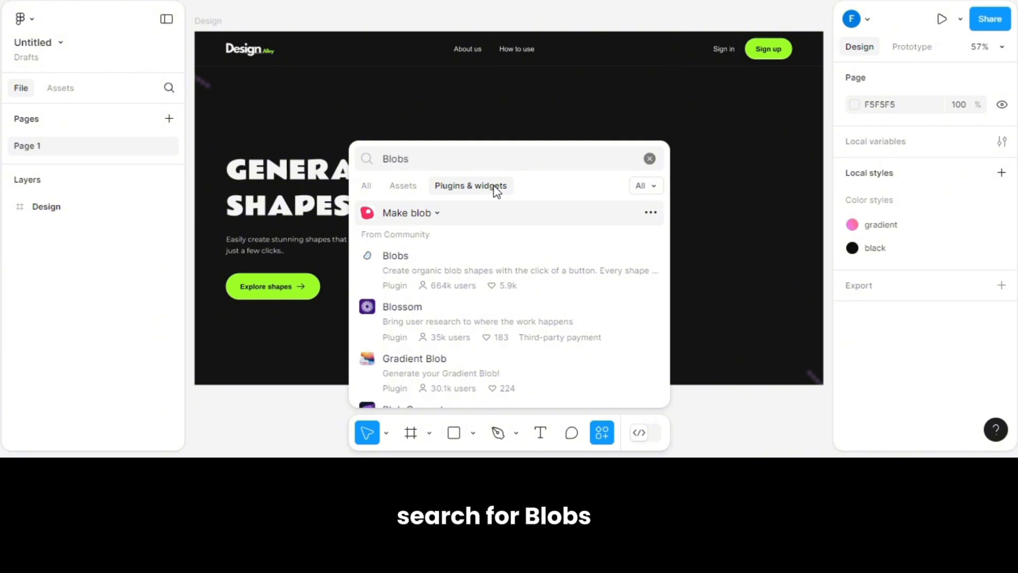
Run the Blobs plugin and insert a random blob with complexity and uniqueness both set to about a third.
{"action": "left_click", "coordinate": [492, 268]}
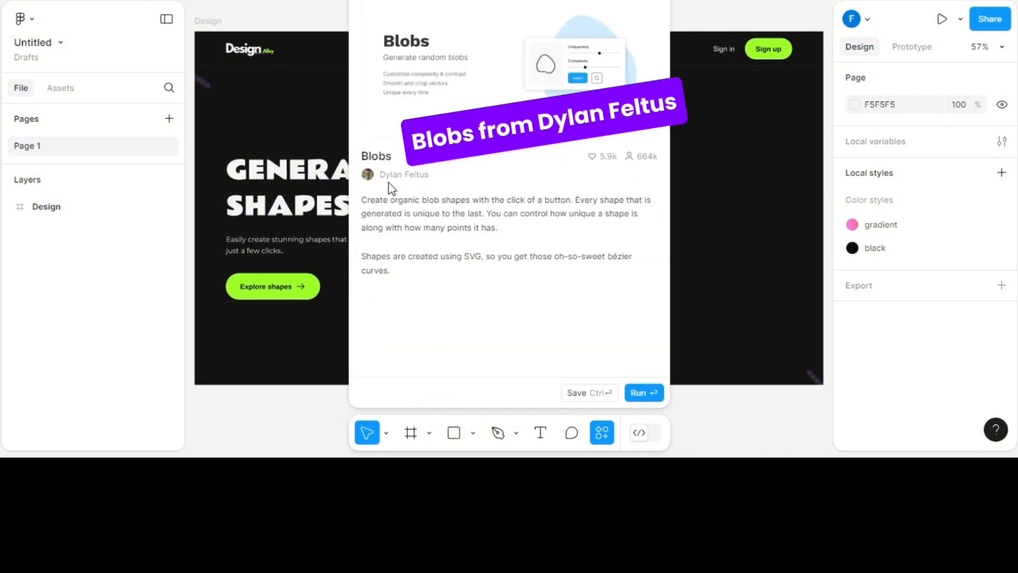
{"action": "left_click", "coordinate": [640, 392]}
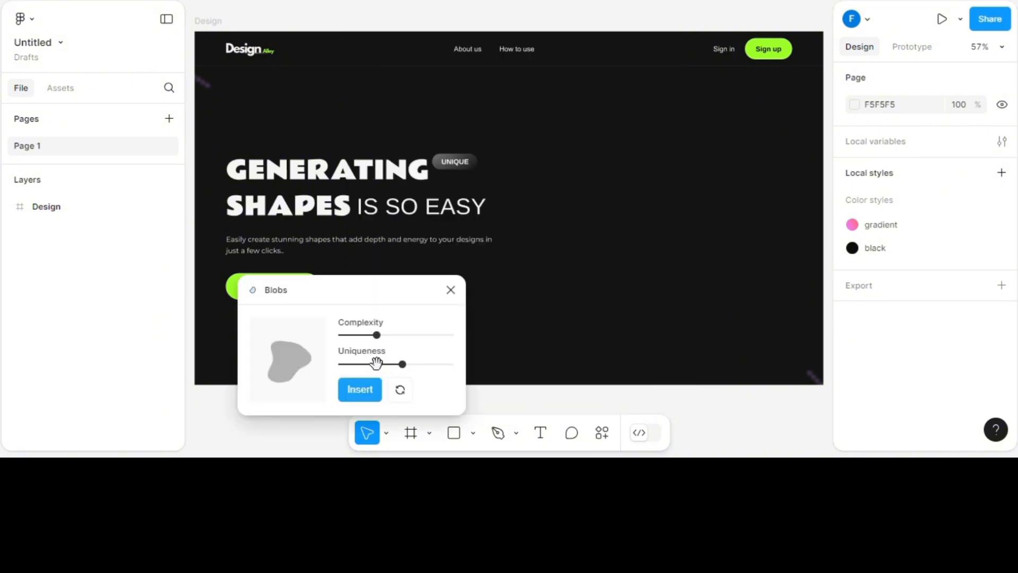
{"action": "left_click", "coordinate": [377, 364]}
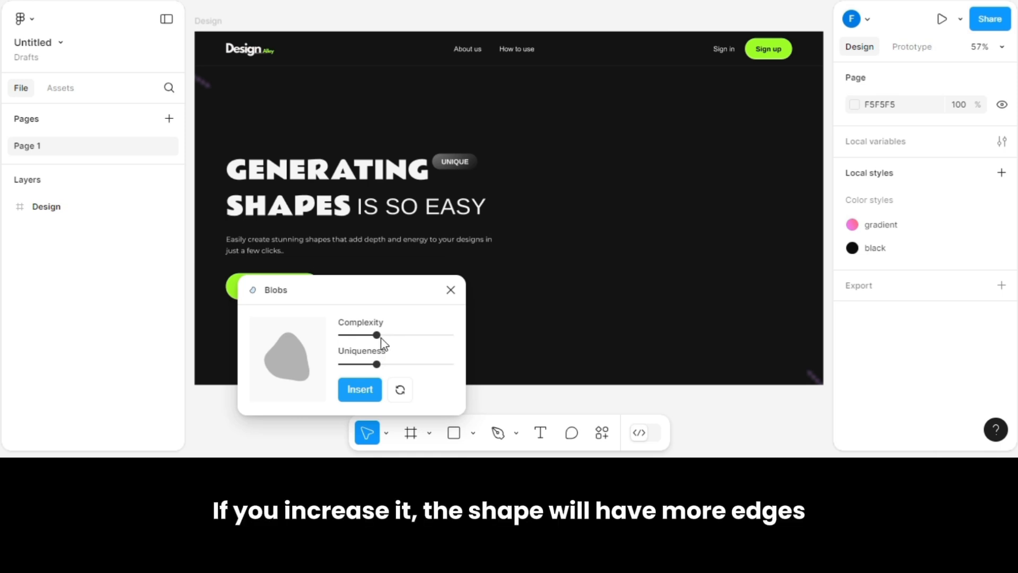
{"action": "left_click_drag", "start_coordinate": [457, 332], "coordinate": [378, 335]}
{"action": "left_click", "coordinate": [365, 390]}
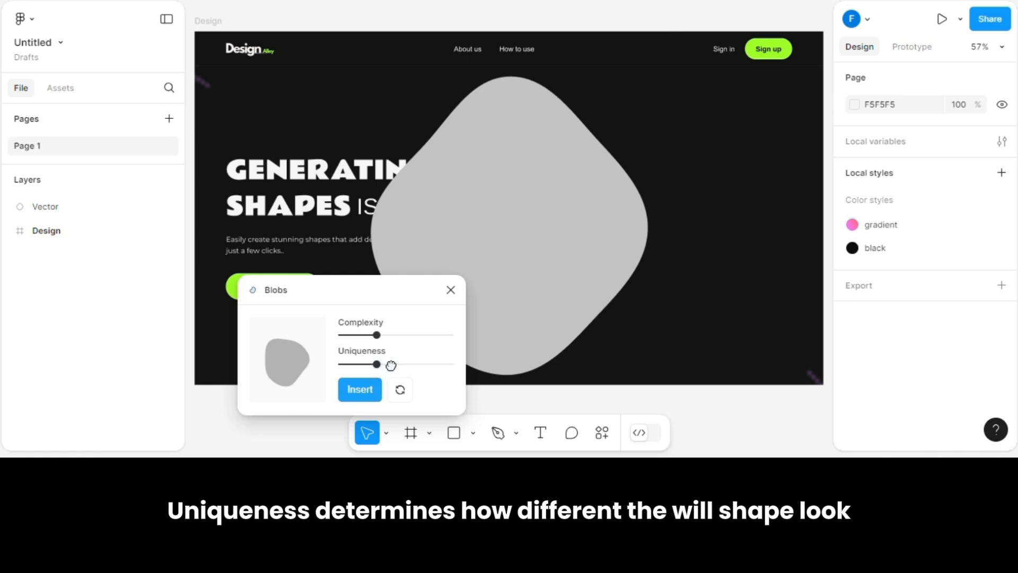
Insert three more random blobs, varying uniqueness and raising complexity to just above the middle.
{"action": "left_click_drag", "start_coordinate": [377, 364], "coordinate": [402, 364]}
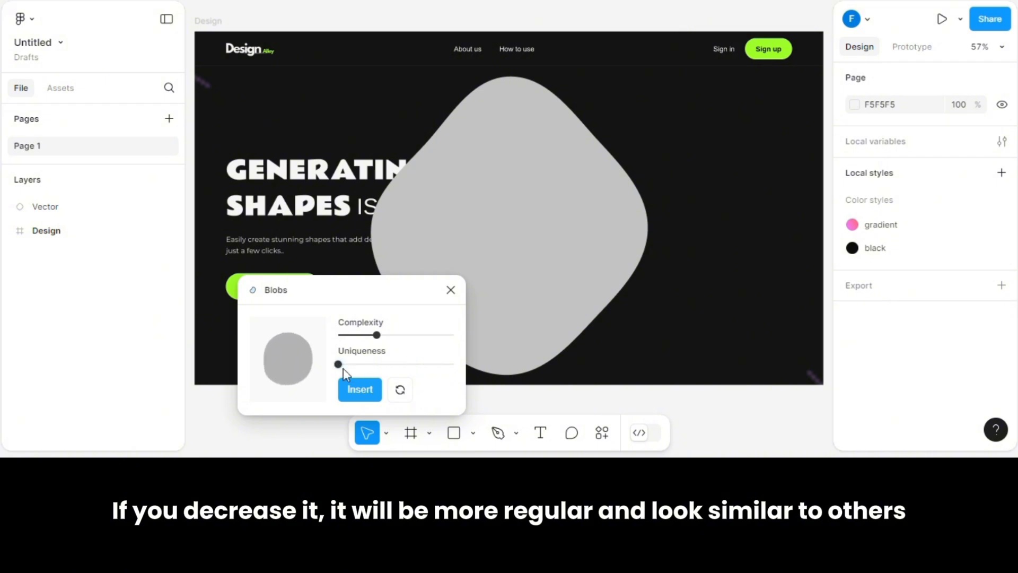
{"action": "left_click_drag", "start_coordinate": [342, 368], "coordinate": [399, 363]}
{"action": "left_click", "coordinate": [354, 389]}
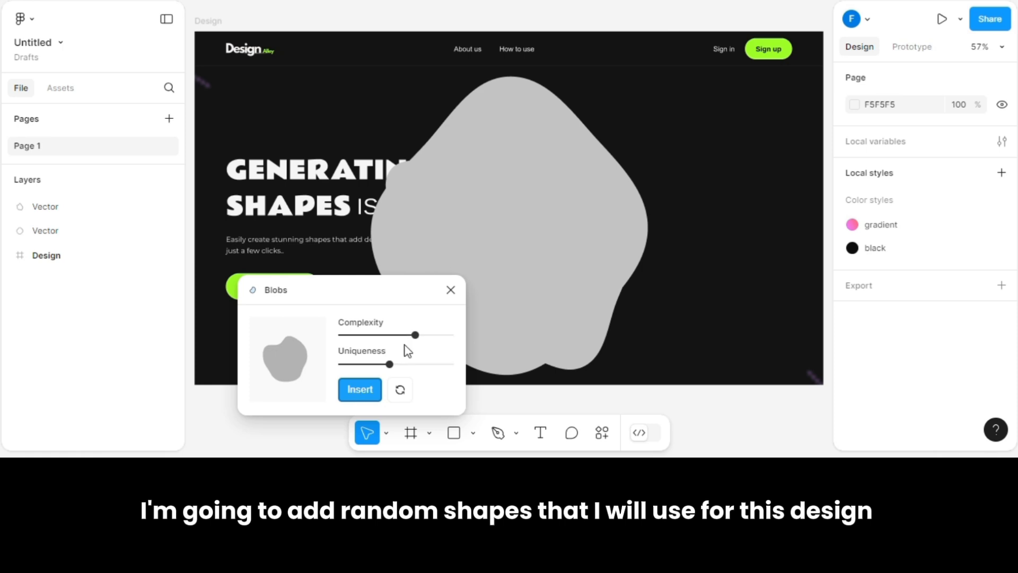
{"action": "left_click", "coordinate": [404, 336]}
{"action": "left_click", "coordinate": [367, 389]}
{"action": "left_click", "coordinate": [358, 391]}
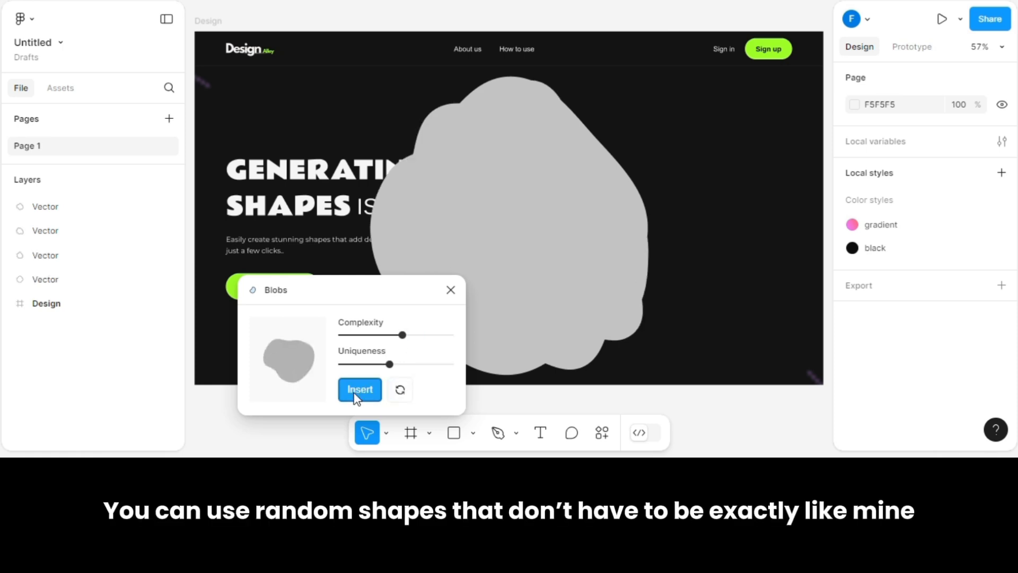
Insert a blob with high complexity and uniqueness plus another with different settings, and close the Blobs plugin.
{"action": "left_click_drag", "start_coordinate": [390, 364], "coordinate": [440, 336]}
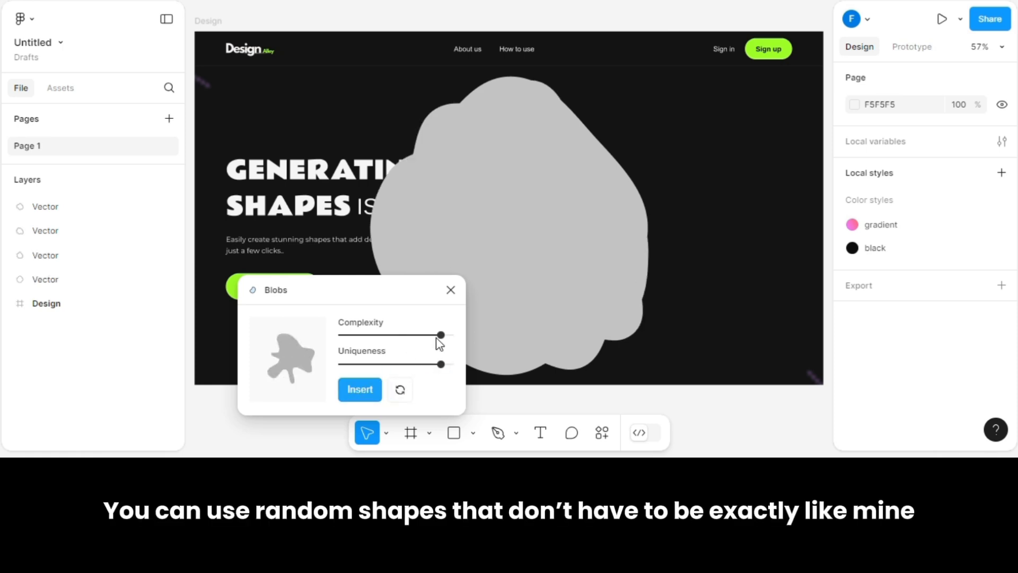
{"action": "left_click", "coordinate": [371, 389]}
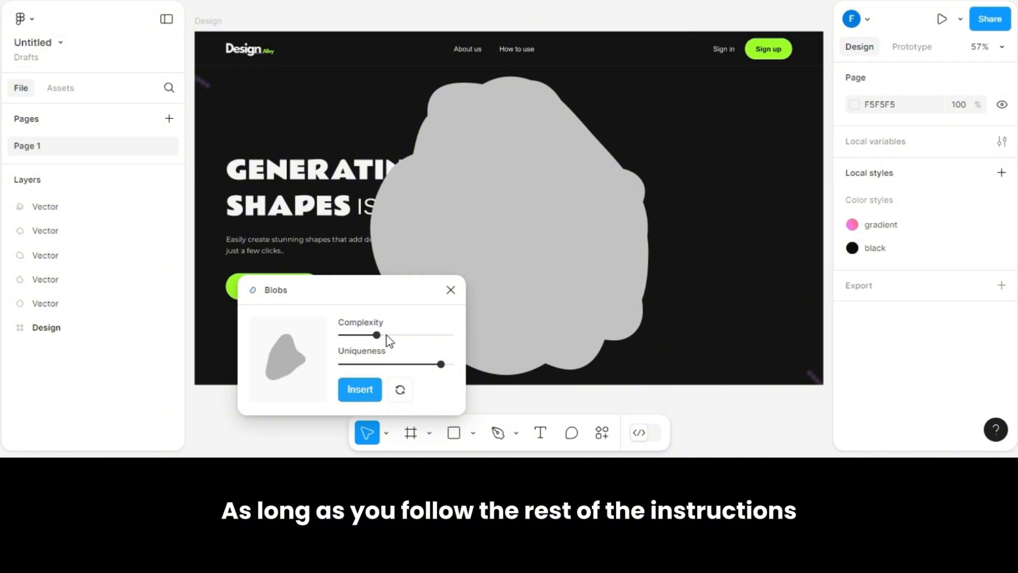
{"action": "left_click", "coordinate": [368, 390]}
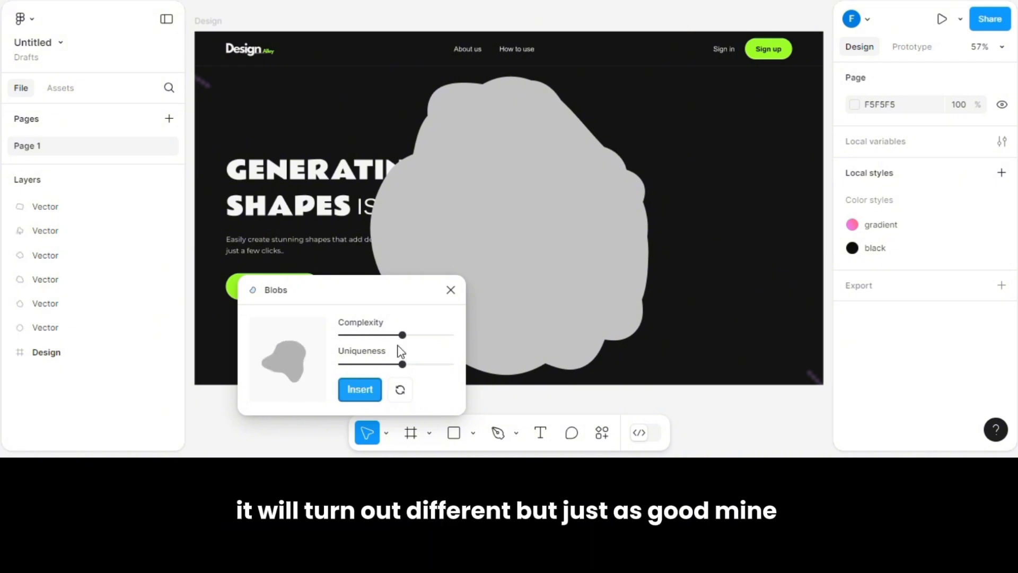
{"action": "left_click", "coordinate": [451, 291]}
Place the six blobs below the Design frame as one group with their horizontal centres aligned.
{"action": "left_click_drag", "start_coordinate": [392, 118], "coordinate": [565, 326]}
{"action": "scroll", "coordinate": [604, 281], "scroll_direction": "down", "scroll_amount": 5}
{"action": "left_click_drag", "start_coordinate": [578, 190], "coordinate": [621, 344]}
{"action": "scroll", "coordinate": [621, 343], "scroll_direction": "down", "scroll_amount": 1}
{"action": "scroll", "coordinate": [621, 344], "scroll_direction": "up", "scroll_amount": 3}
{"action": "scroll", "coordinate": [622, 344], "scroll_direction": "up", "scroll_amount": 1}
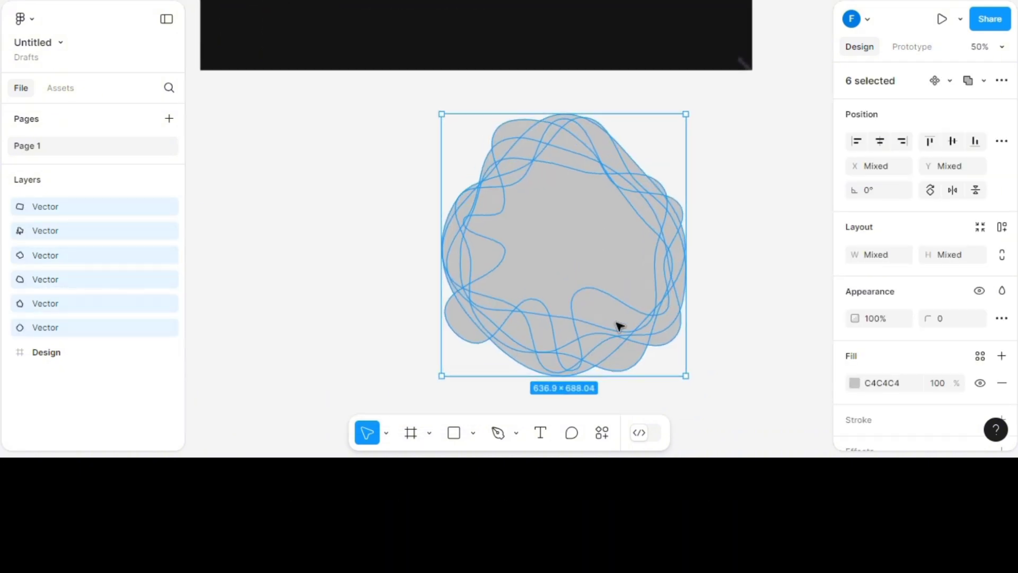
{"action": "left_click", "coordinate": [884, 145]}
{"action": "key", "text": "ctrl+g"}
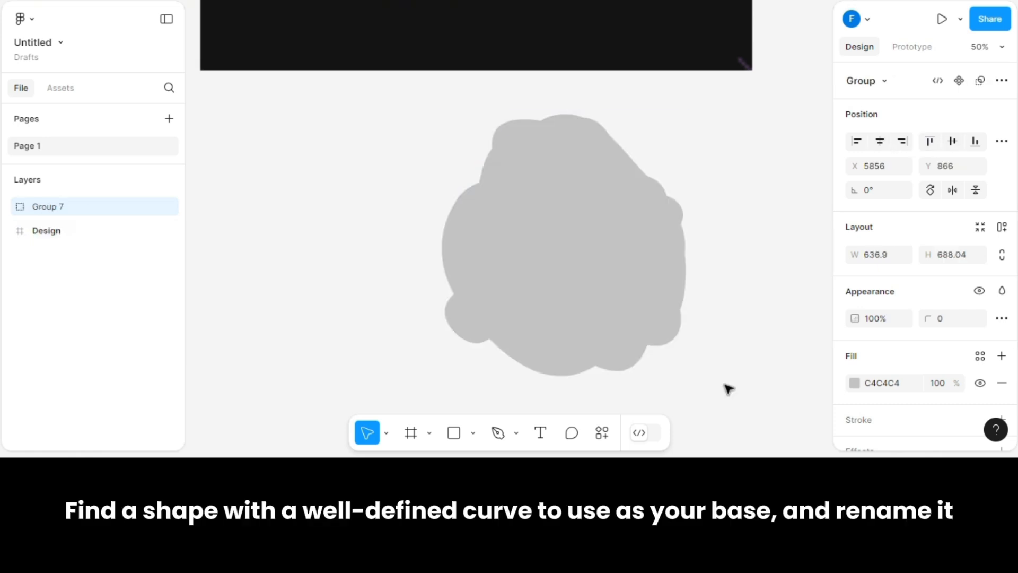
Rename the large smooth diamond-like blob in the group as Base.
{"action": "double_click", "coordinate": [613, 309]}
{"action": "double_click", "coordinate": [93, 361]}
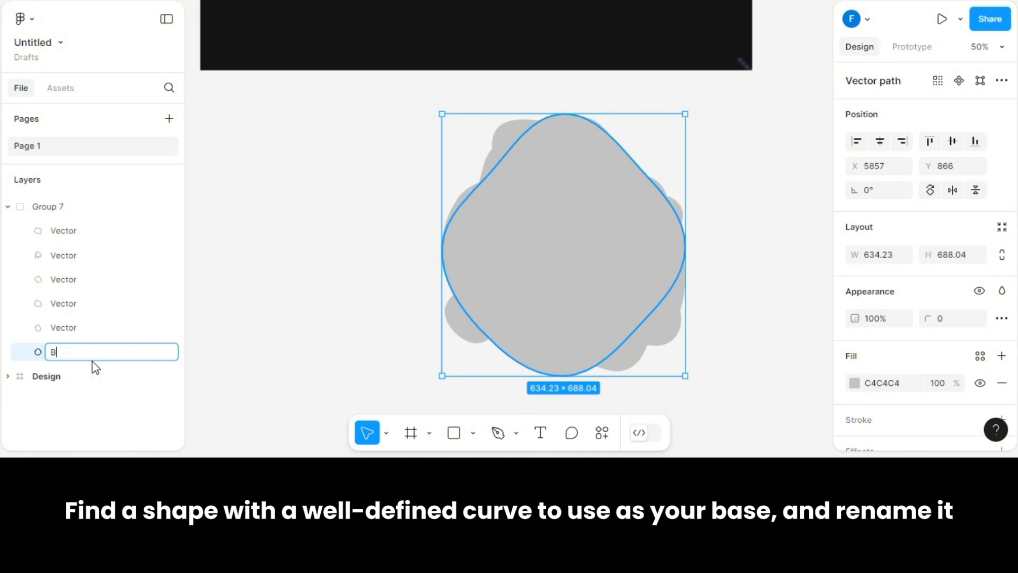
{"action": "type", "text": "Base"}
{"action": "key", "text": "Return"}
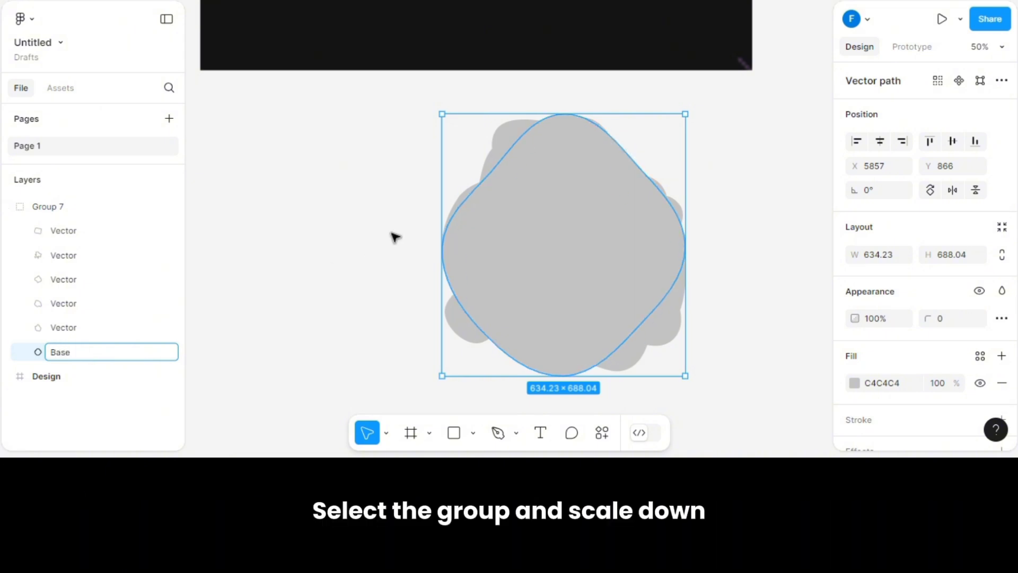
Scale the whole blob group down proportionally to about 558 × 606.
{"action": "left_click", "coordinate": [391, 234]}
{"action": "left_click", "coordinate": [527, 148]}
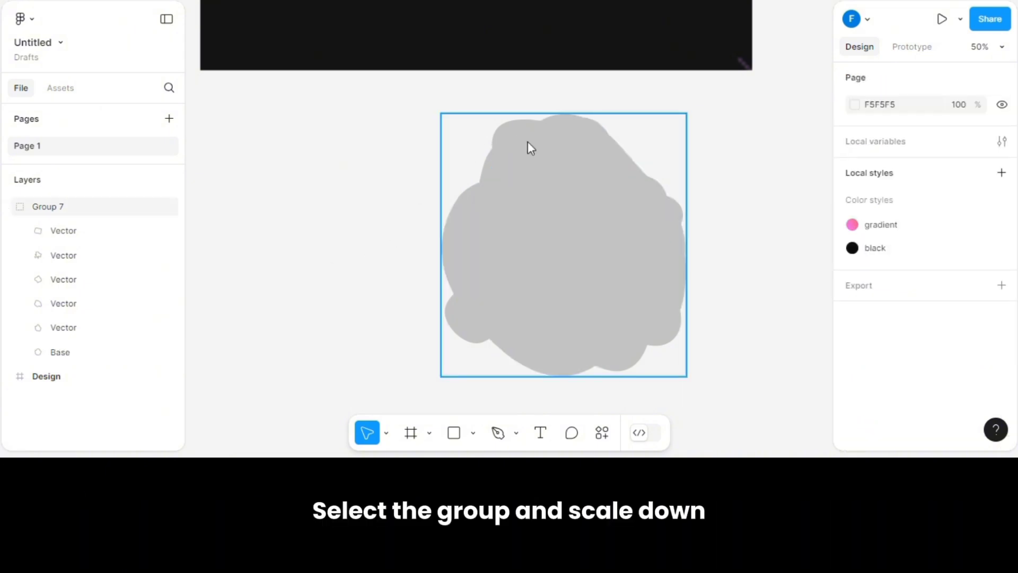
{"action": "left_click", "coordinate": [386, 432]}
{"action": "left_click", "coordinate": [406, 393]}
{"action": "left_click_drag", "start_coordinate": [686, 114], "coordinate": [653, 153]}
Scale the five blobs other than Base down together to about 363 × 382 and centre them over Base.
{"action": "double_click", "coordinate": [600, 241]}
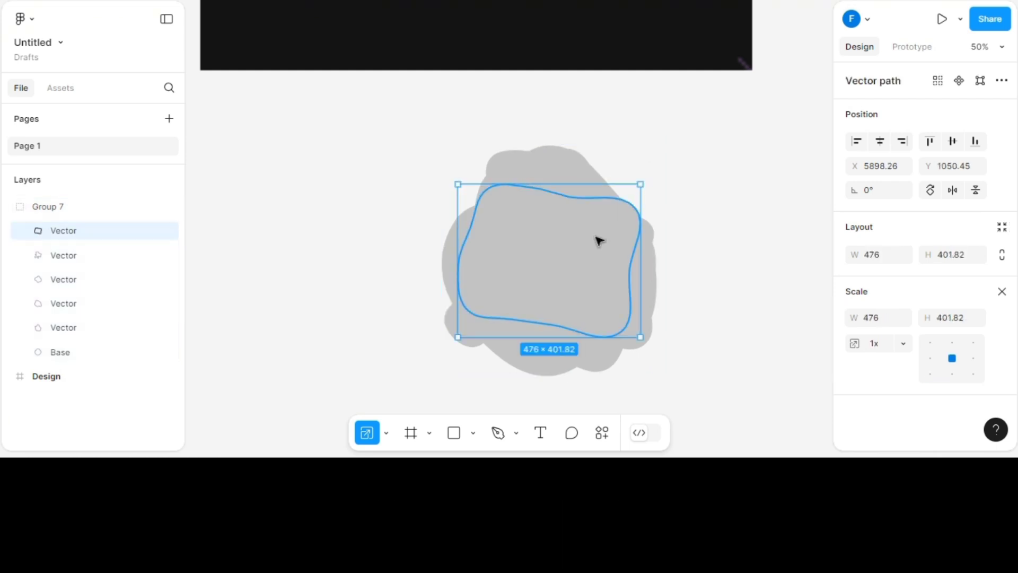
{"action": "left_click", "coordinate": [93, 333], "text": "shift"}
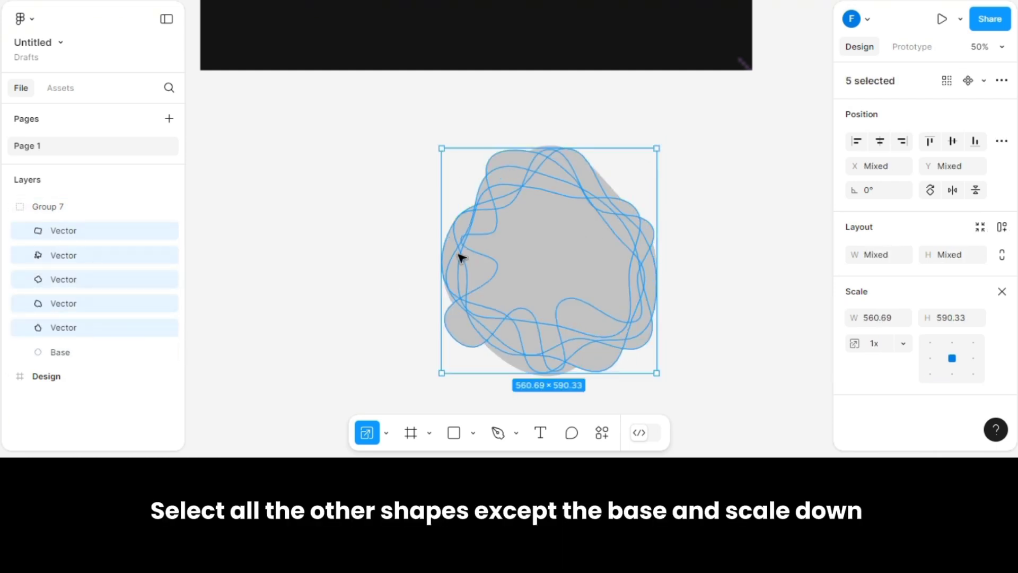
{"action": "left_click_drag", "start_coordinate": [442, 150], "coordinate": [518, 256]}
{"action": "left_click_drag", "start_coordinate": [585, 287], "coordinate": [550, 245]}
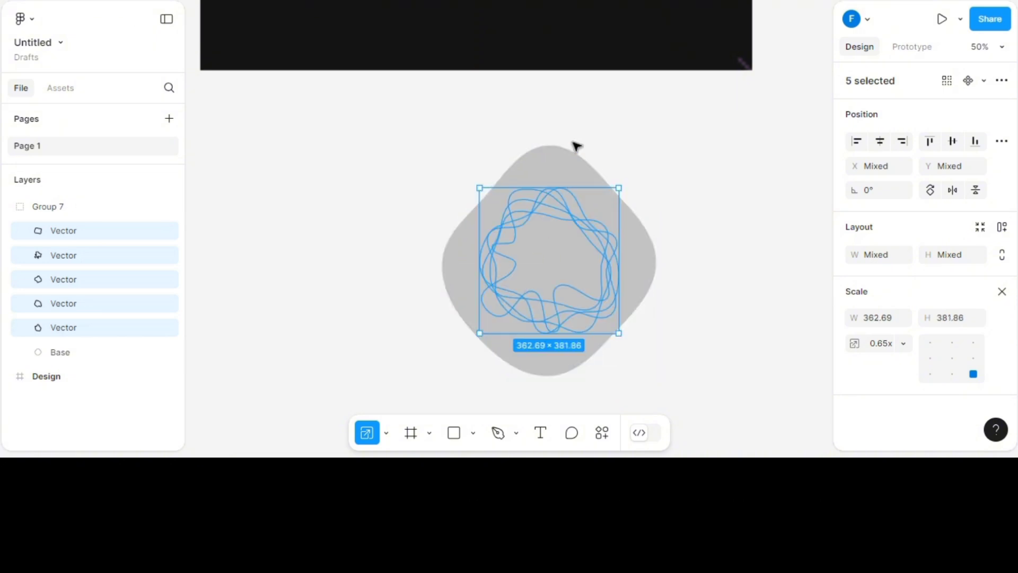
{"action": "left_click", "coordinate": [569, 194]}
{"action": "left_click", "coordinate": [1002, 291]}
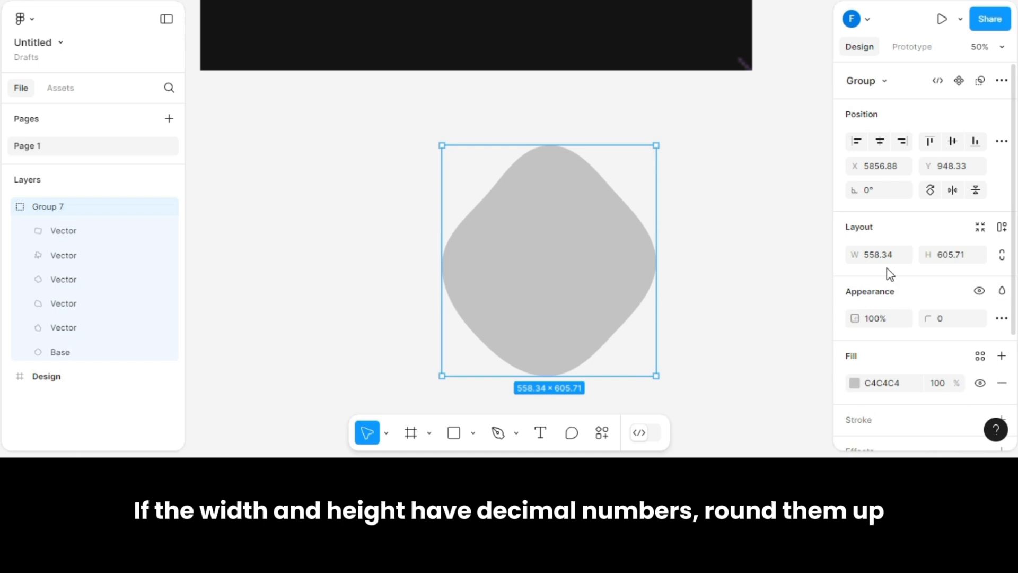
Round the blob group's dimensions to a width of 558 and a height of 606.
{"action": "left_click", "coordinate": [850, 258]}
{"action": "type", "text": "558"}
{"action": "key", "text": "Return"}
{"action": "key", "text": "Return"}
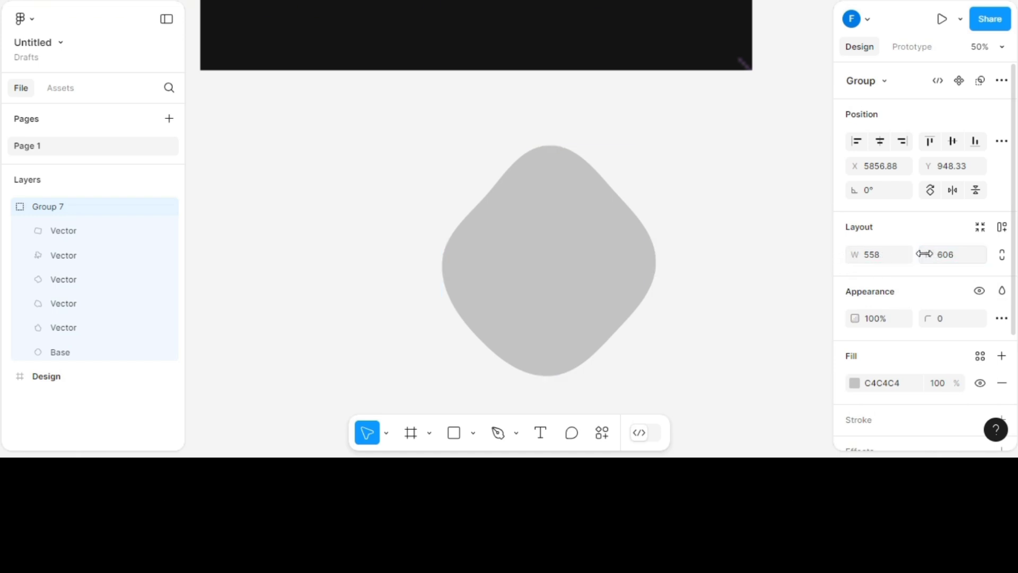
{"action": "left_click", "coordinate": [764, 244]}
Frame the blob group and give the frame auto layout with 70 horizontal and 70 vertical padding.
{"action": "left_click", "coordinate": [618, 230]}
{"action": "key", "text": "ctrl+alt+g"}
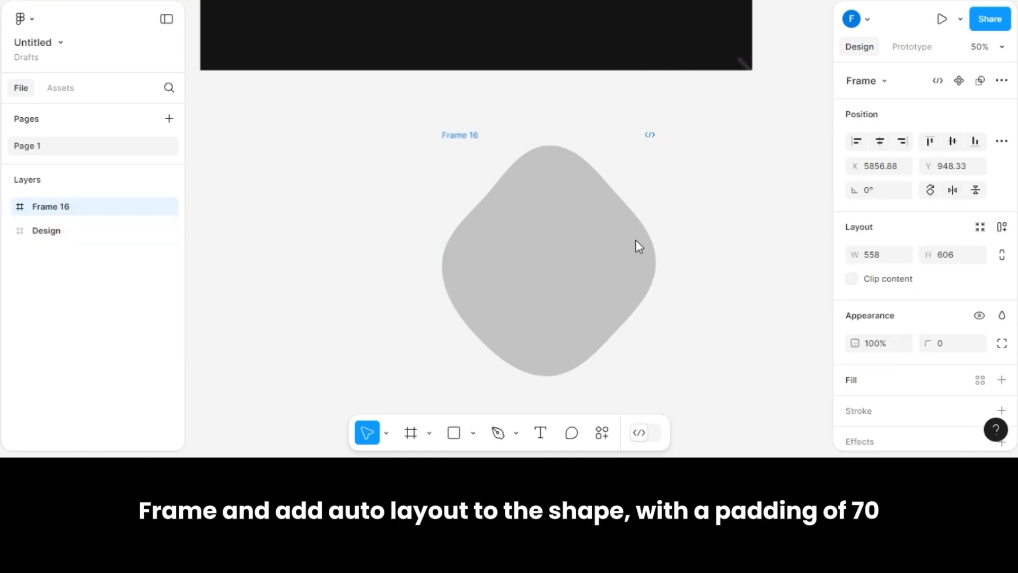
{"action": "key", "text": "shift+a"}
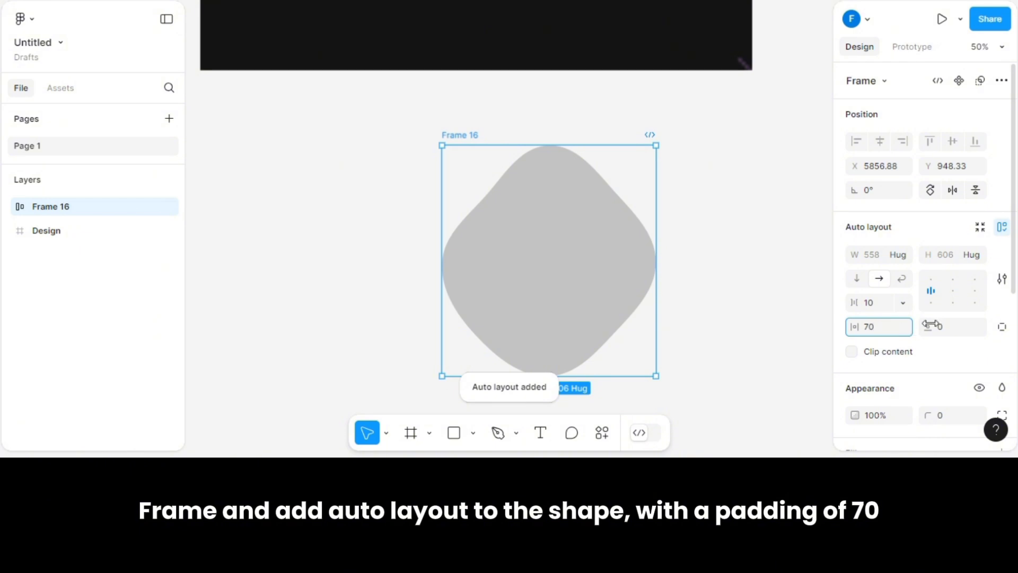
{"action": "left_click", "coordinate": [934, 325]}
{"action": "type", "text": "70"}
{"action": "key", "text": "Return"}
{"action": "scroll", "coordinate": [955, 340], "scroll_direction": "down", "scroll_amount": 3}
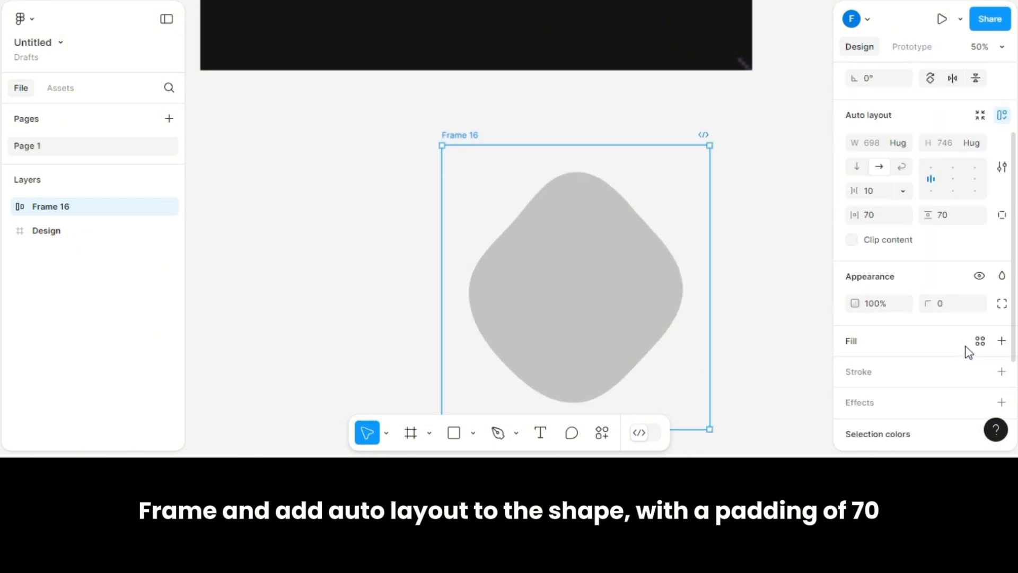
Add a white FFFFFF fill to the frame around the blobs.
{"action": "left_click", "coordinate": [1001, 341]}
{"action": "scroll", "coordinate": [702, 270], "scroll_direction": "down", "scroll_amount": 1}
{"action": "left_click", "coordinate": [736, 221]}
Remove auto layout from the blob frame and ungroup the shapes inside it.
{"action": "left_click", "coordinate": [461, 82]}
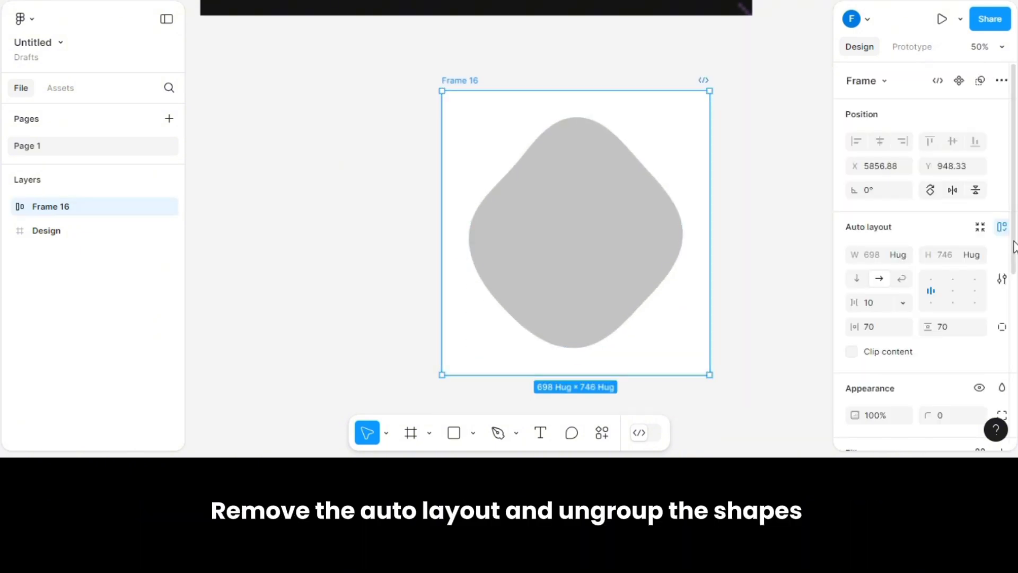
{"action": "left_click", "coordinate": [1002, 227]}
{"action": "left_click", "coordinate": [604, 191]}
{"action": "right_click", "coordinate": [605, 188]}
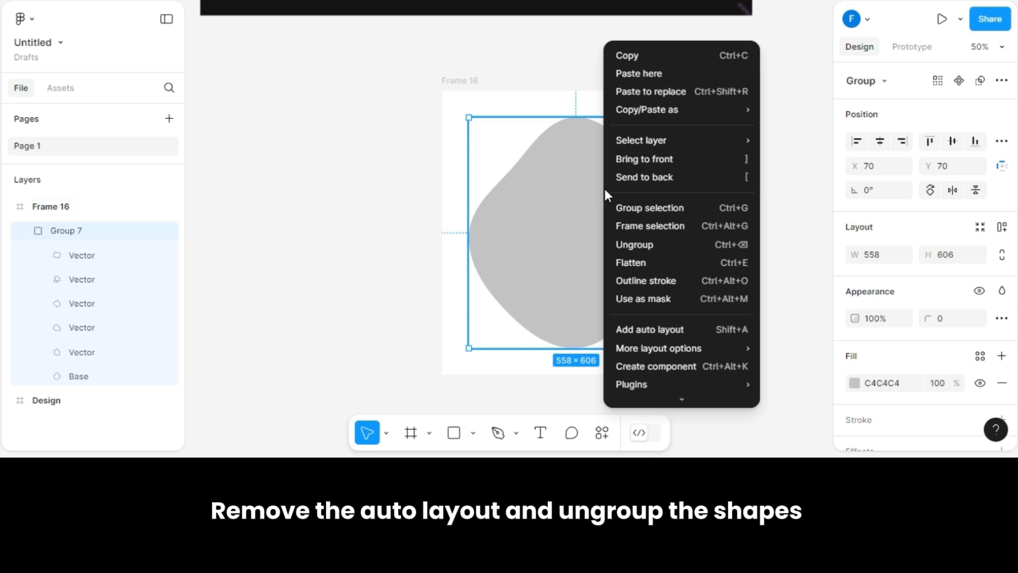
{"action": "left_click", "coordinate": [635, 245]}
Duplicate the blob frame so that the copy sits beside the original.
{"action": "left_click", "coordinate": [466, 81]}
{"action": "scroll", "coordinate": [466, 81], "scroll_direction": "right", "scroll_amount": 3}
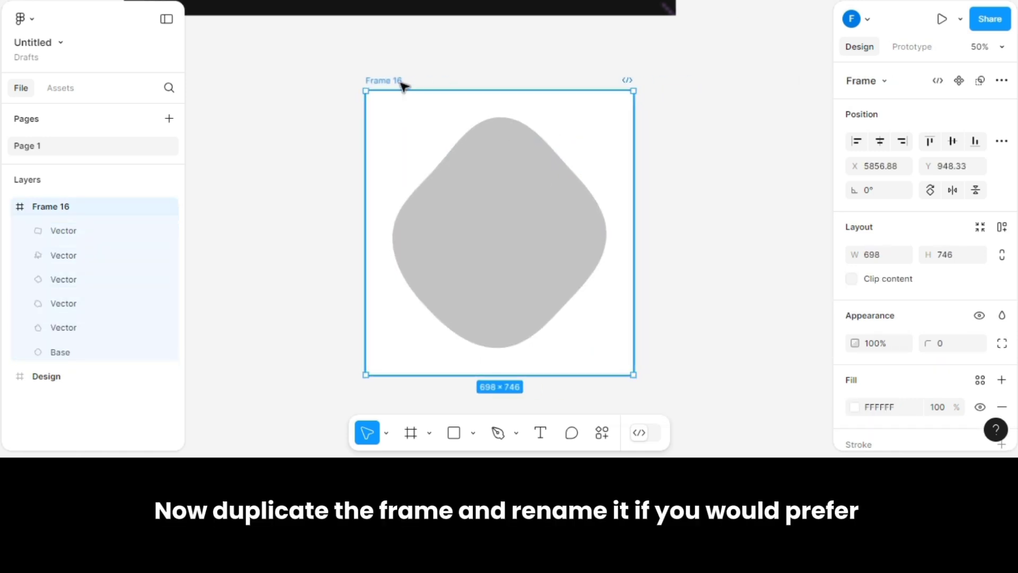
{"action": "key", "text": "ctrl+d"}
{"action": "scroll", "coordinate": [403, 87], "scroll_direction": "right", "scroll_amount": 4}
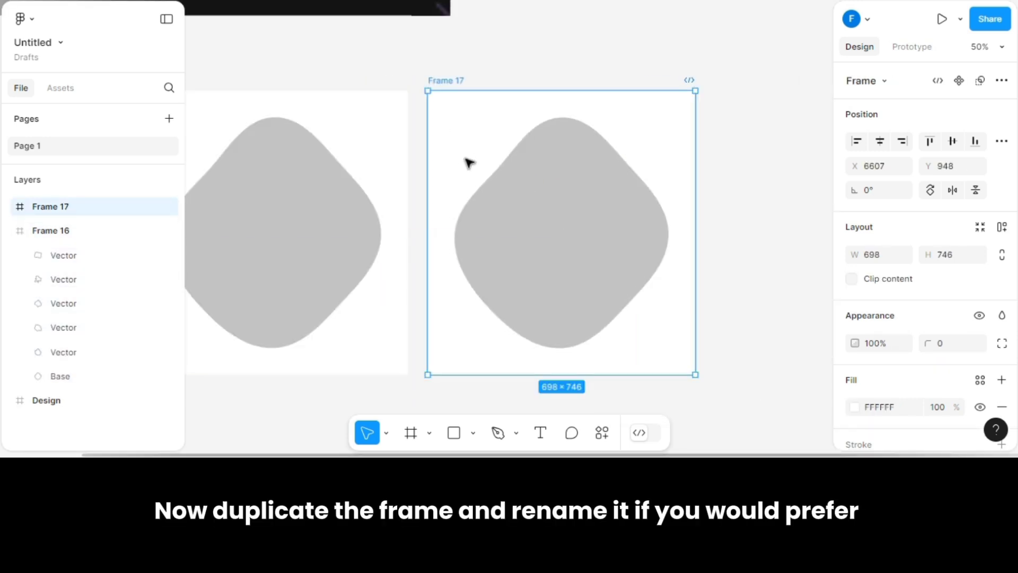
Rename the original blob frame as 1 and its duplicate as 2.
{"action": "scroll", "coordinate": [468, 161], "scroll_direction": "left", "scroll_amount": 3}
{"action": "double_click", "coordinate": [303, 80]}
{"action": "type", "text": "1"}
{"action": "left_click", "coordinate": [586, 81]}
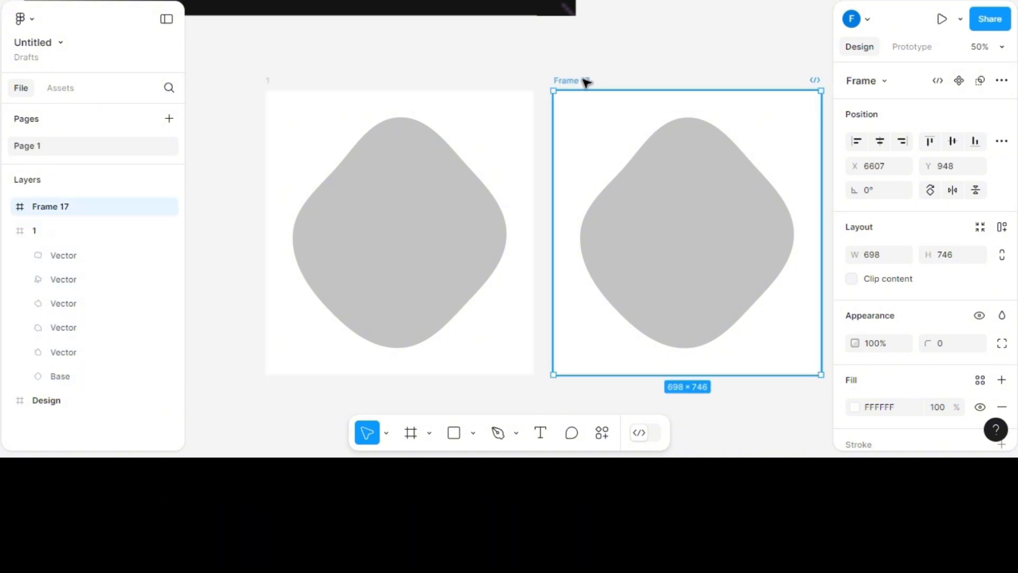
{"action": "type", "text": "2"}
{"action": "left_click", "coordinate": [393, 64]}
Combine frames 1 and 2 into a component set.
{"action": "left_click_drag", "start_coordinate": [246, 57], "coordinate": [831, 415]}
{"action": "left_click", "coordinate": [984, 81]}
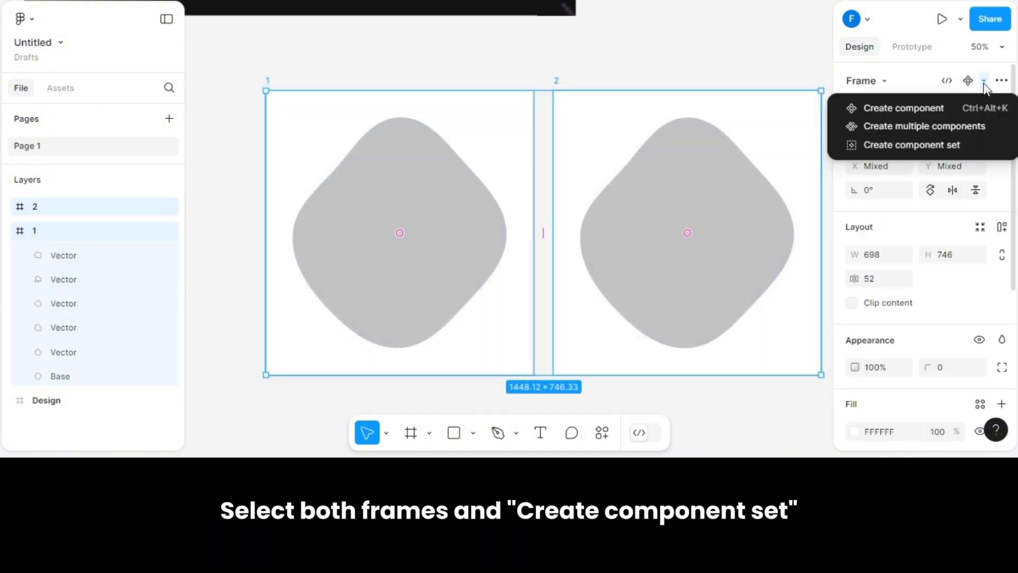
{"action": "left_click", "coordinate": [930, 141]}
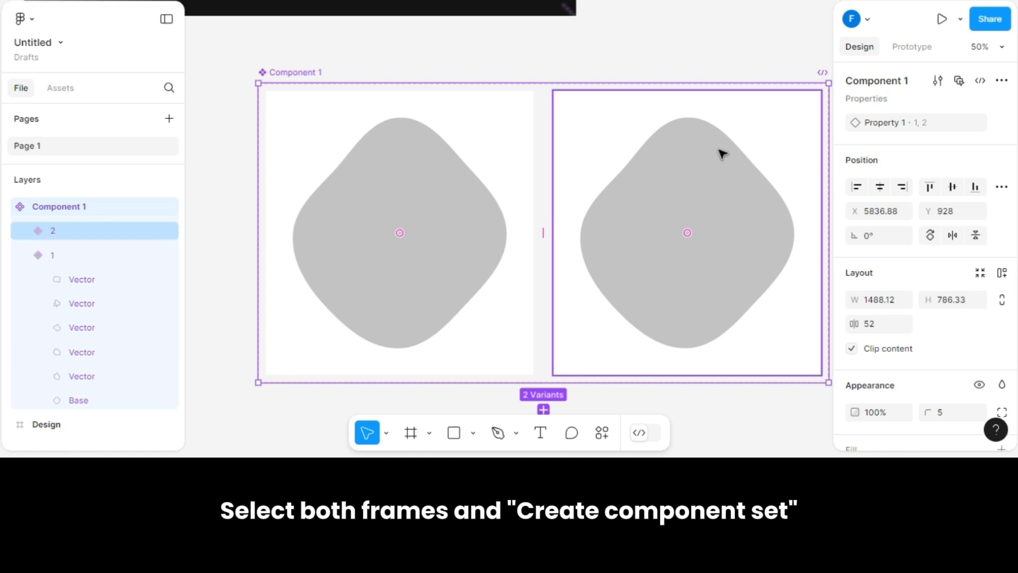
In variant 2, move the rounded-square blob to X 320, Y 123 and the splat-shaped blob to X 53, Y 310.
{"action": "scroll", "coordinate": [721, 152], "scroll_direction": "right", "scroll_amount": 2}
{"action": "left_click", "coordinate": [415, 177]}
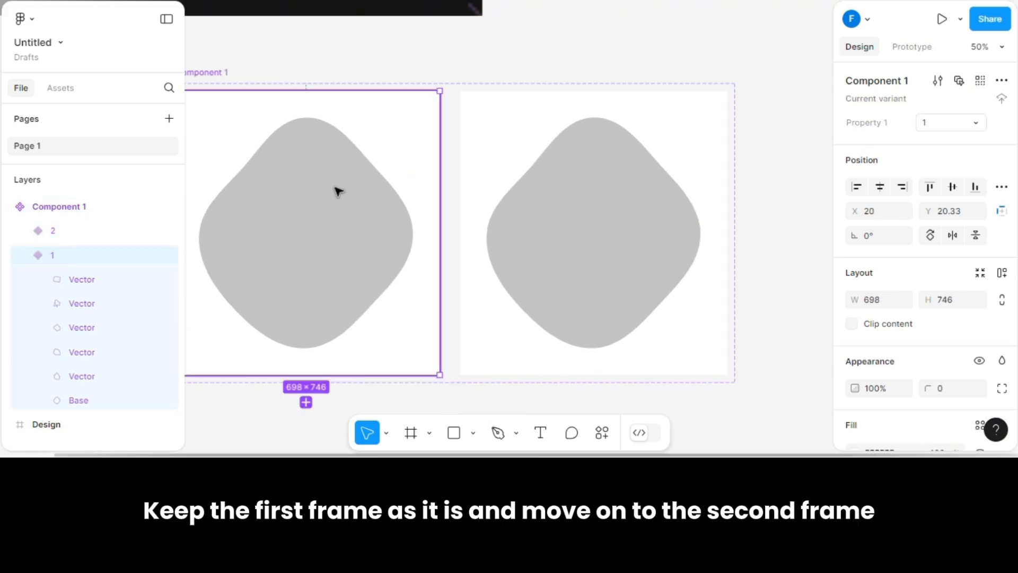
{"action": "left_click", "coordinate": [542, 191]}
{"action": "left_click", "coordinate": [603, 220]}
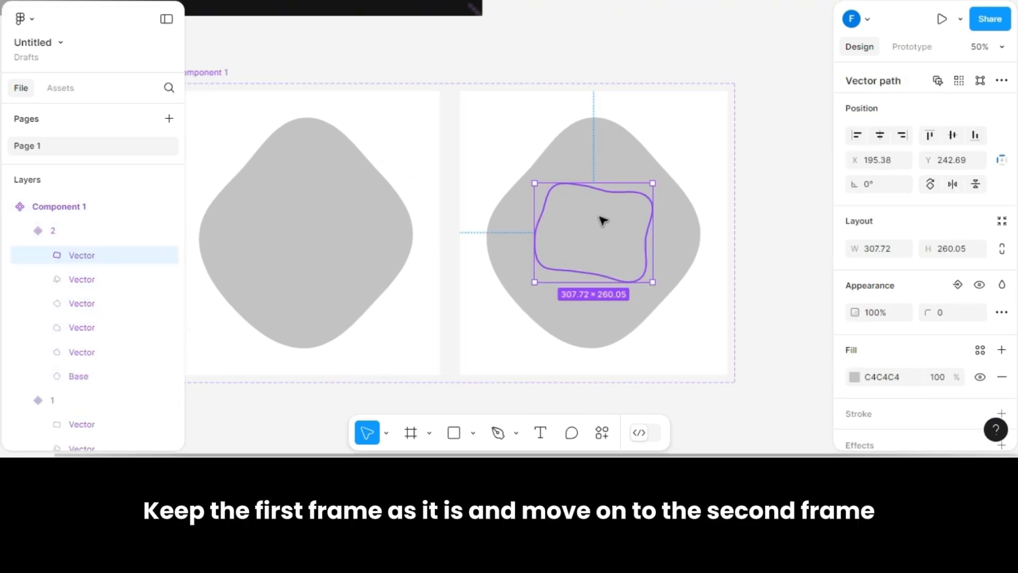
{"action": "left_click_drag", "start_coordinate": [603, 220], "coordinate": [641, 182]}
{"action": "left_click", "coordinate": [556, 221]}
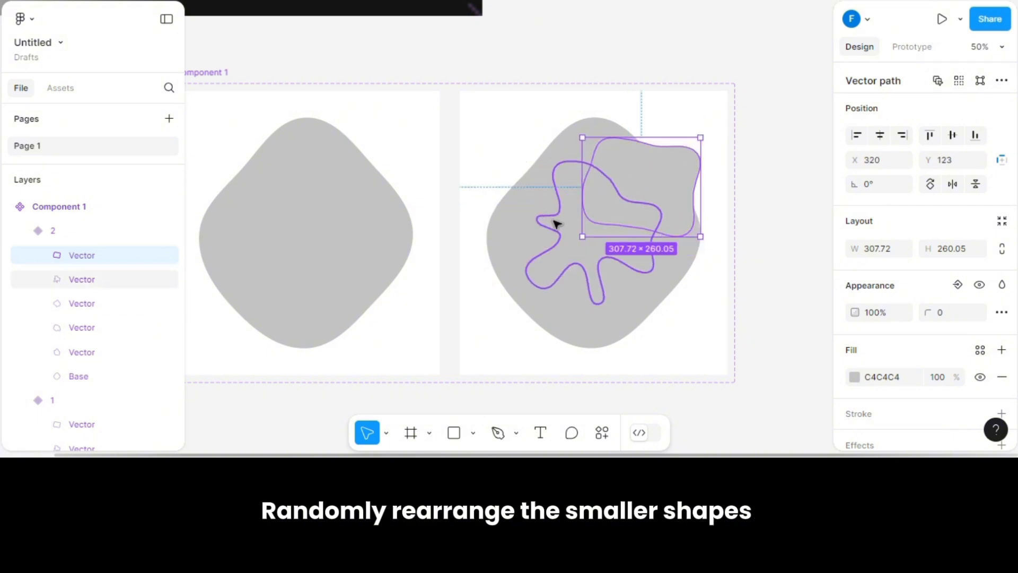
{"action": "left_click_drag", "start_coordinate": [583, 233], "coordinate": [541, 277]}
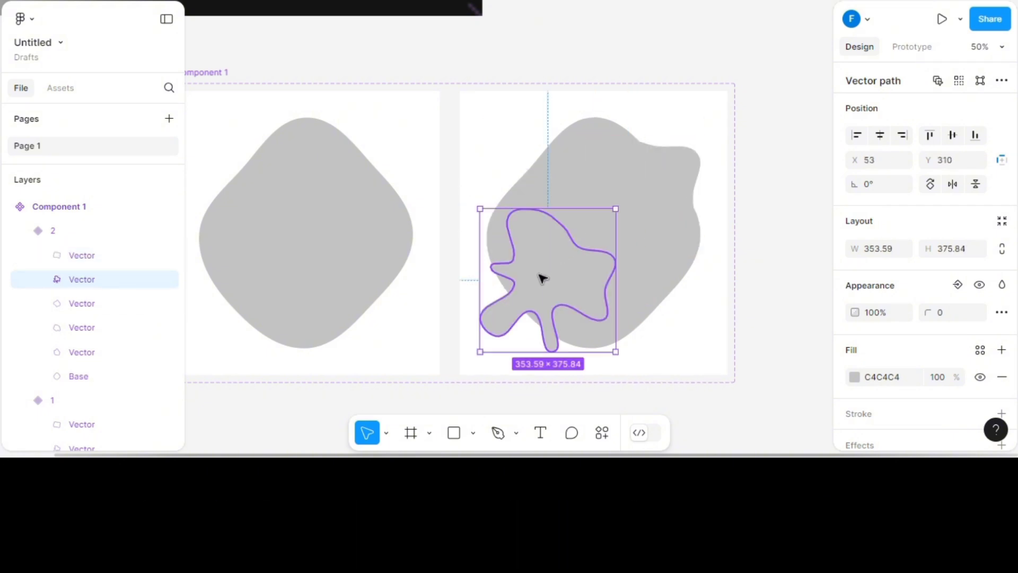
{"action": "scroll", "coordinate": [541, 278], "scroll_direction": "up", "scroll_amount": 5}
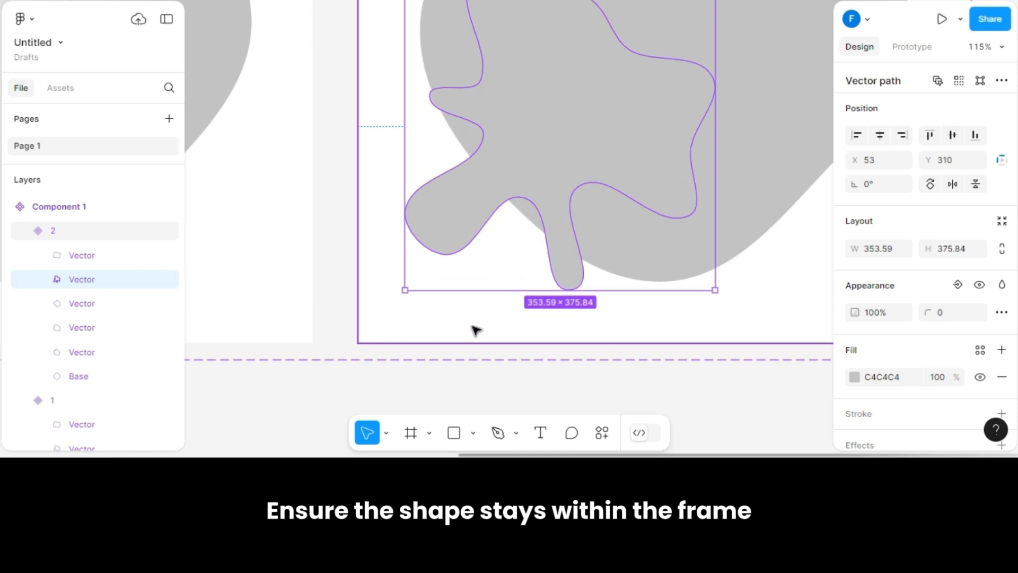
{"action": "scroll", "coordinate": [391, 196], "scroll_direction": "up", "scroll_amount": 3}
{"action": "scroll", "coordinate": [372, 168], "scroll_direction": "down", "scroll_amount": 2, "text": "ctrl"}
Move one small blob to X 103, Y 92 near the upper-left of variant 2 and another to X 293, Y 223 at its lower-right.
{"action": "left_click", "coordinate": [534, 164]}
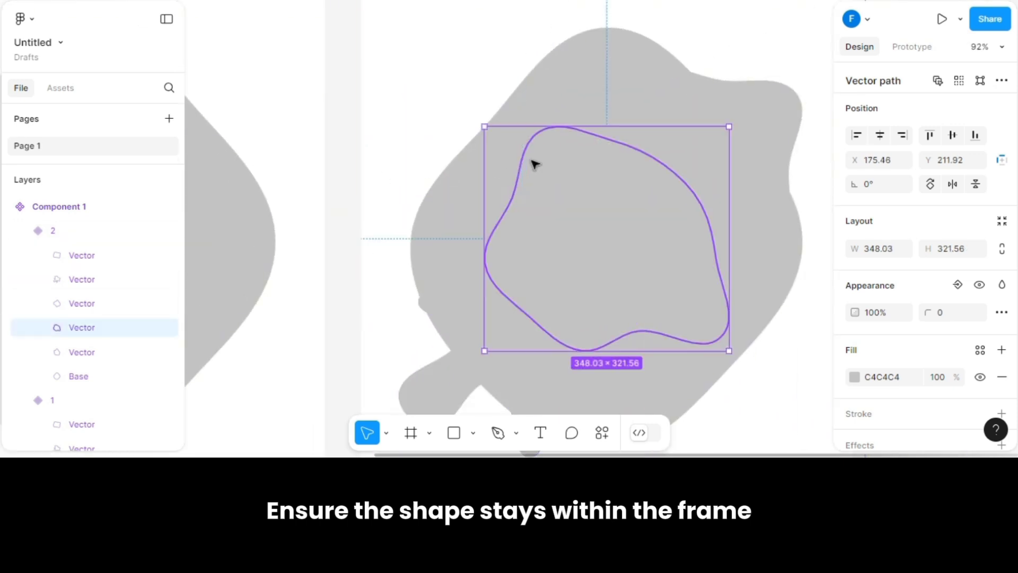
{"action": "left_click_drag", "start_coordinate": [564, 191], "coordinate": [525, 124]}
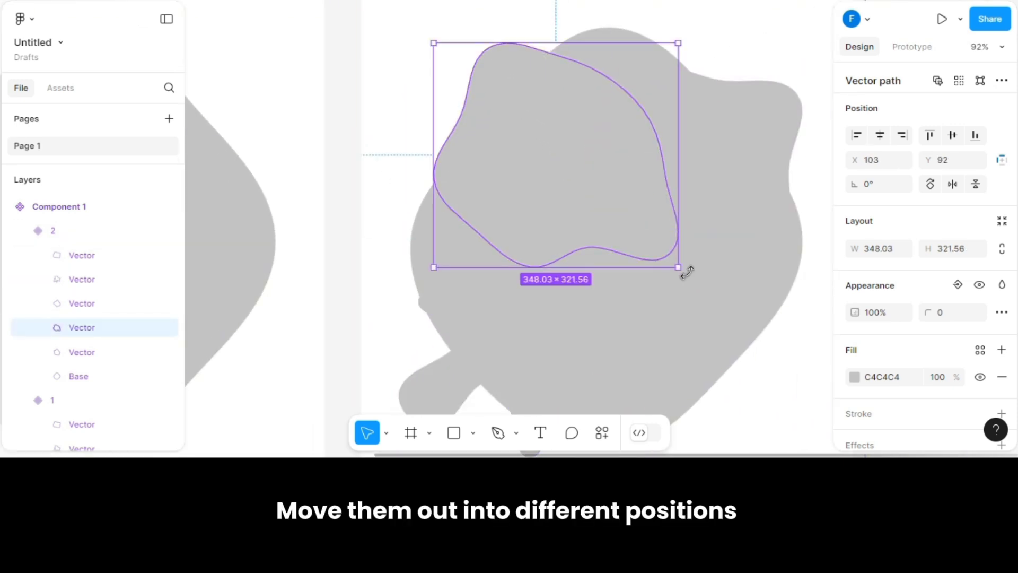
{"action": "left_click", "coordinate": [666, 285]}
{"action": "scroll", "coordinate": [619, 207], "scroll_direction": "down", "scroll_amount": 2}
{"action": "left_click_drag", "start_coordinate": [619, 207], "coordinate": [707, 236]}
Move the last small blob above the base in variant 2 to X 43, Y 194 on the left side.
{"action": "left_click", "coordinate": [508, 196]}
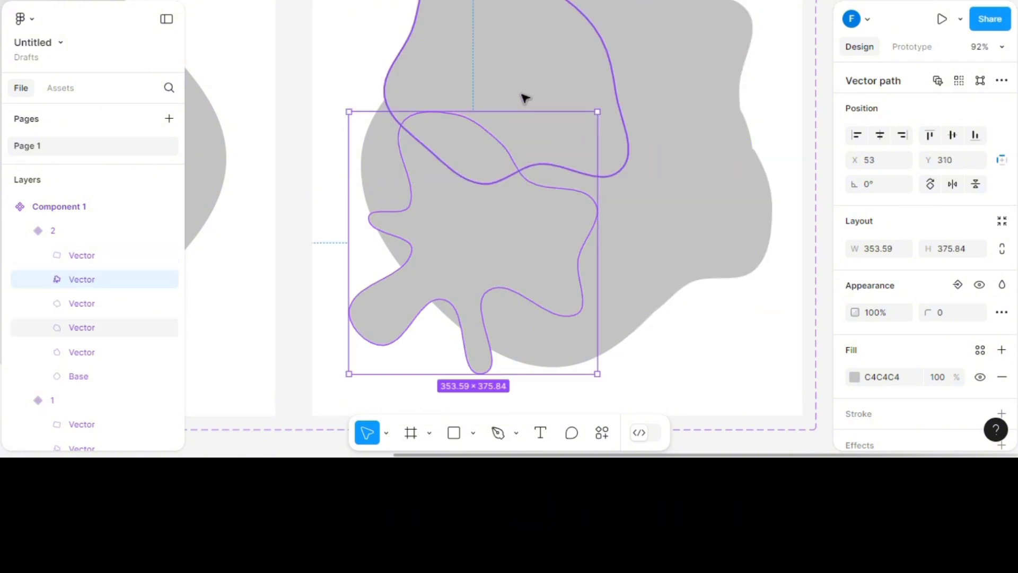
{"action": "left_click", "coordinate": [525, 98]}
{"action": "left_click", "coordinate": [561, 220]}
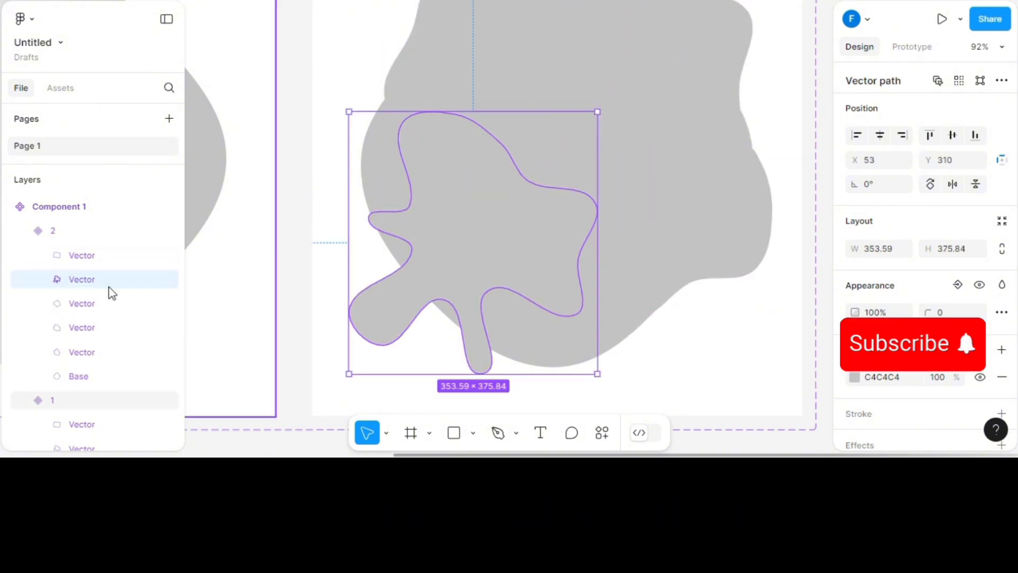
{"action": "left_click", "coordinate": [98, 305]}
{"action": "left_click", "coordinate": [84, 330]}
{"action": "left_click", "coordinate": [83, 351]}
{"action": "left_click_drag", "start_coordinate": [562, 171], "coordinate": [459, 179]}
{"action": "scroll", "coordinate": [458, 180], "scroll_direction": "down", "scroll_amount": 1}
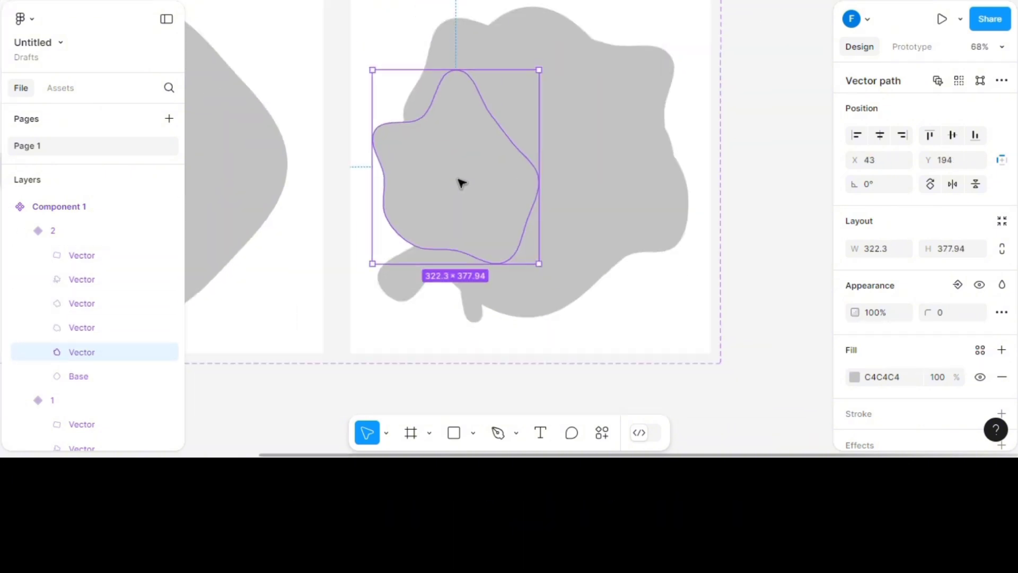
{"action": "scroll", "coordinate": [498, 133], "scroll_direction": "down", "scroll_amount": 1}
Duplicate variant 2 as a third variant and shift the copy's upper-left blob outward toward the frame corner.
{"action": "left_click", "coordinate": [561, 71]}
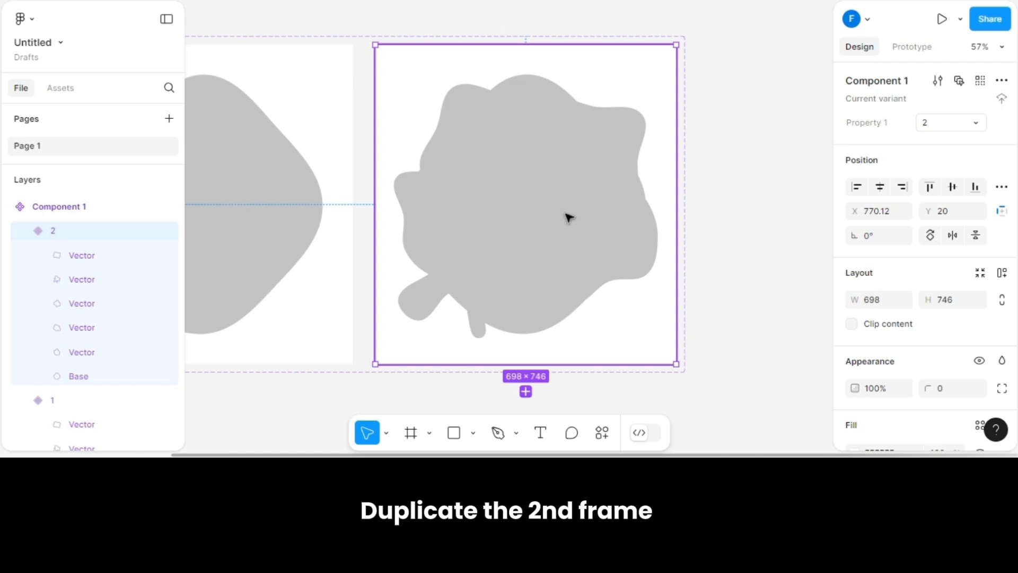
{"action": "left_click", "coordinate": [525, 392]}
{"action": "left_click", "coordinate": [639, 226]}
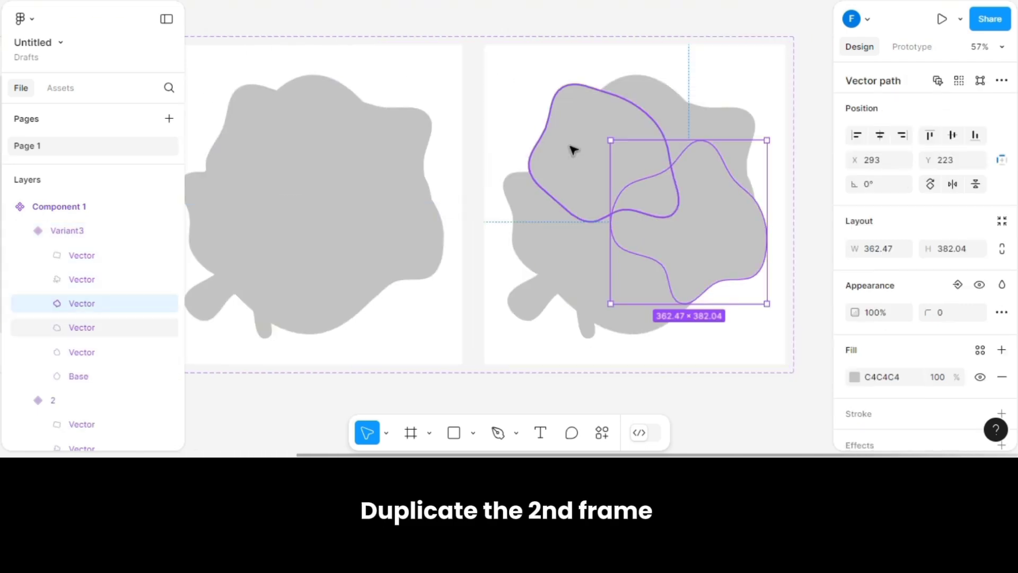
{"action": "left_click", "coordinate": [572, 151]}
{"action": "scroll", "coordinate": [506, 89], "scroll_direction": "up", "scroll_amount": 4}
{"action": "scroll", "coordinate": [504, 90], "scroll_direction": "down", "scroll_amount": 3}
Move the splat-shaped blob in the third variant outward to X 36, Y 359.
{"action": "left_click", "coordinate": [499, 322]}
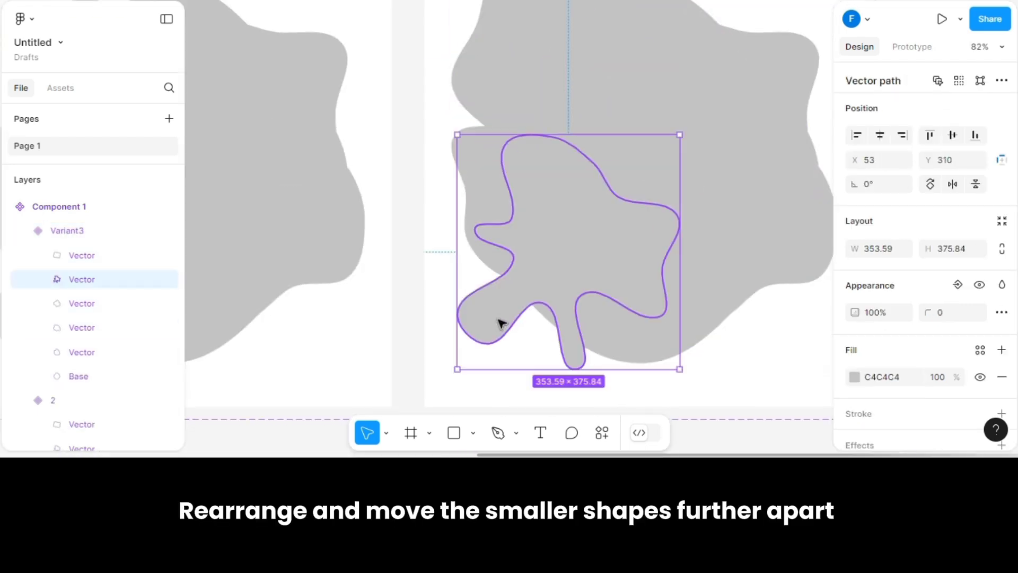
{"action": "key", "text": "shift+Down"}
{"action": "key", "text": "shift+Down"}
{"action": "key", "text": "shift+Down"}
{"action": "key", "text": "shift+Left"}
{"action": "key", "text": "shift+Down"}
{"action": "key", "text": "shift+Down"}
{"action": "key", "text": "shift+Down"}
{"action": "key", "text": "shift+Left"}
{"action": "scroll", "coordinate": [597, 307], "scroll_direction": "up", "scroll_amount": 5}
{"action": "key", "text": "shift+Up"}
{"action": "key", "text": "shift+Up"}
{"action": "scroll", "coordinate": [269, 281], "scroll_direction": "down", "scroll_amount": 5}
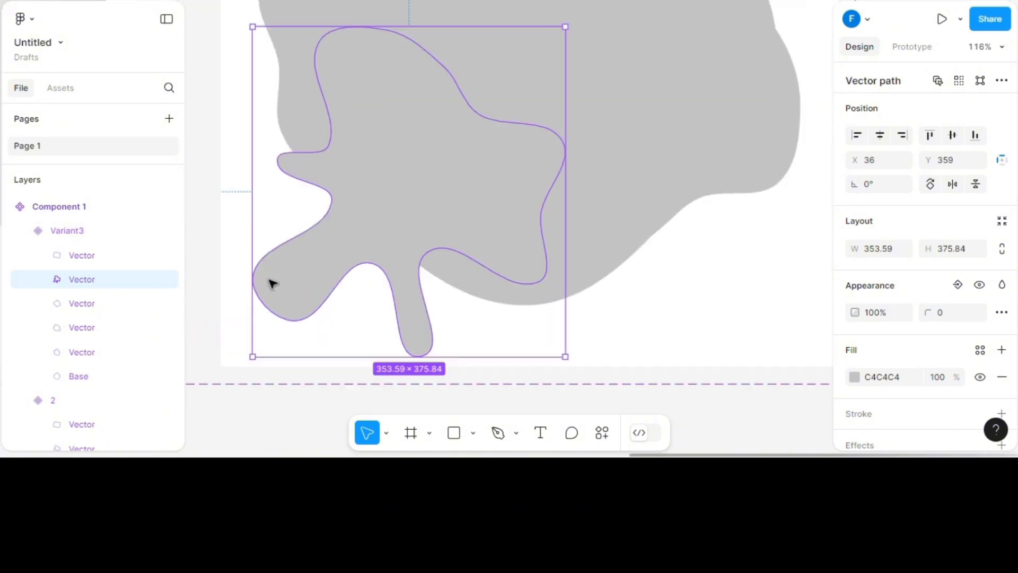
In the third variant, shift the lower-right blob right and move the upper-right blob up and right toward the corner.
{"action": "left_click", "coordinate": [531, 177]}
{"action": "key", "text": "shift+Right"}
{"action": "key", "text": "shift+Right"}
{"action": "key", "text": "shift+Right"}
{"action": "scroll", "coordinate": [549, 119], "scroll_direction": "up", "scroll_amount": 1}
{"action": "left_click", "coordinate": [550, 118]}
{"action": "key", "text": "shift+Up"}
{"action": "key", "text": "shift+Up"}
{"action": "key", "text": "shift+Up"}
{"action": "key", "text": "shift+Up"}
{"action": "key", "text": "shift+Up"}
{"action": "key", "text": "shift+Up"}
{"action": "scroll", "coordinate": [550, 118], "scroll_direction": "down", "scroll_amount": 2}
{"action": "key", "text": "Right"}
{"action": "key", "text": "Right"}
{"action": "key", "text": "Right"}
{"action": "key", "text": "Right"}
{"action": "key", "text": "Right"}
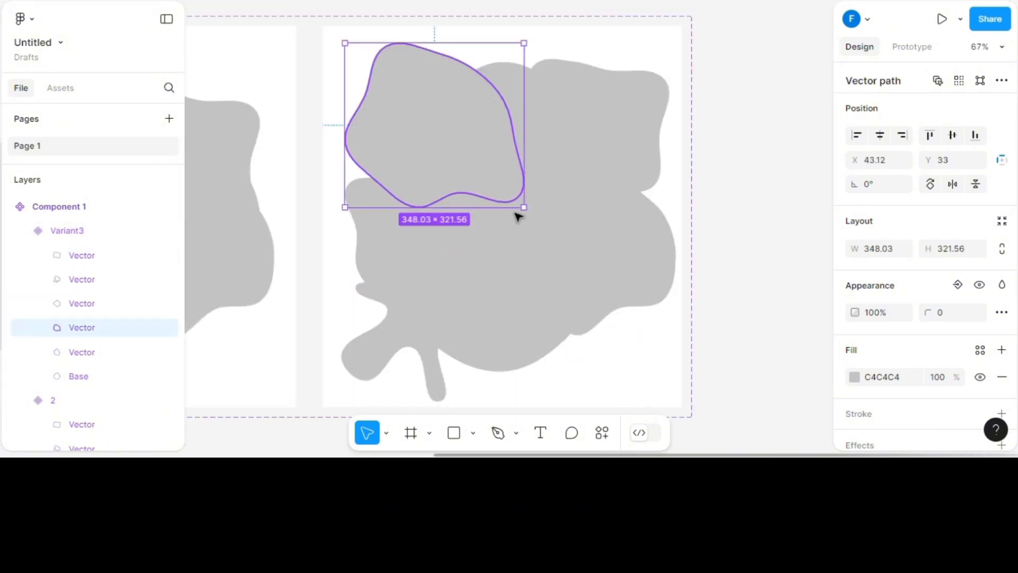
Shift the third variant's left-side blob further left and raise its upper-left blob to Y 7.
{"action": "left_click", "coordinate": [478, 250]}
{"action": "key", "text": "Left"}
{"action": "key", "text": "Left"}
{"action": "key", "text": "Left"}
{"action": "left_click", "coordinate": [467, 103]}
{"action": "key", "text": "Up"}
{"action": "key", "text": "Up"}
{"action": "key", "text": "Right"}
{"action": "scroll", "coordinate": [446, 238], "scroll_direction": "down", "scroll_amount": 1}
Move the third variant's splat-shaped blob left to X 6, keeping it inside the frame.
{"action": "left_click", "coordinate": [438, 274]}
{"action": "key", "text": "Left"}
{"action": "key", "text": "Left"}
{"action": "key", "text": "Left"}
{"action": "key", "text": "Left"}
{"action": "key", "text": "Left"}
{"action": "key", "text": "Left"}
{"action": "key", "text": "Left"}
{"action": "key", "text": "Left"}
{"action": "key", "text": "Left"}
{"action": "key", "text": "Left"}
{"action": "key", "text": "Left"}
{"action": "key", "text": "Left"}
{"action": "key", "text": "Left"}
{"action": "key", "text": "Left"}
{"action": "key", "text": "Left"}
{"action": "key", "text": "Left"}
{"action": "scroll", "coordinate": [438, 274], "scroll_direction": "down", "scroll_amount": 2}
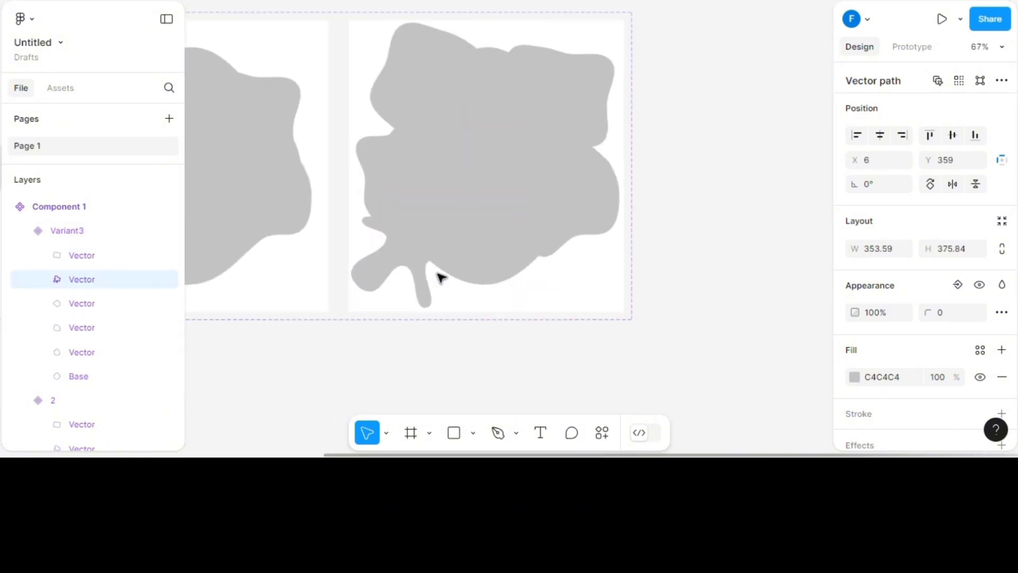
Move the lower-right blob of the third variant down toward the frame's bottom edge.
{"action": "left_click_drag", "start_coordinate": [438, 273], "coordinate": [605, 313]}
{"action": "left_click", "coordinate": [706, 285]}
{"action": "key", "text": "shift+Down"}
{"action": "key", "text": "shift+Down"}
{"action": "key", "text": "shift+Down"}
{"action": "key", "text": "shift+Down"}
{"action": "key", "text": "shift+Down"}
{"action": "key", "text": "shift+Down"}
{"action": "key", "text": "shift+Down"}
{"action": "key", "text": "shift+Down"}
{"action": "key", "text": "shift+Down"}
{"action": "key", "text": "shift+Down"}
{"action": "key", "text": "shift+Down"}
{"action": "key", "text": "shift+Down"}
{"action": "key", "text": "shift+Up"}
{"action": "key", "text": "shift+Up"}
Shift the third variant's upper-left blob left to X 22.12 and down about 70 px.
{"action": "left_click", "coordinate": [634, 159]}
{"action": "key", "text": "shift+Left"}
{"action": "key", "text": "shift+Left"}
{"action": "key", "text": "shift+Left"}
{"action": "key", "text": "shift+Left"}
{"action": "key", "text": "shift+Left"}
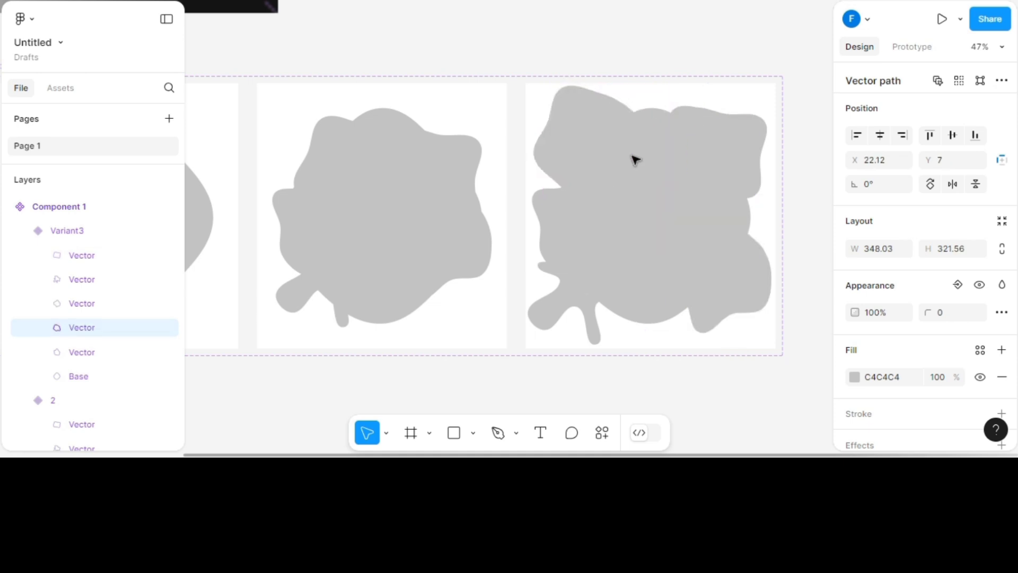
{"action": "key", "text": "shift+Down"}
{"action": "key", "text": "shift+Down"}
{"action": "key", "text": "shift+Down"}
{"action": "key", "text": "shift+Down"}
{"action": "key", "text": "shift+Down"}
{"action": "key", "text": "shift+Down"}
{"action": "key", "text": "shift+Down"}
{"action": "scroll", "coordinate": [634, 159], "scroll_direction": "down", "scroll_amount": 1}
{"action": "left_click", "coordinate": [627, 52]}
Connect the variants in a prototype loop from the first to the second, second to third, and third back to the first.
{"action": "scroll", "coordinate": [438, 141], "scroll_direction": "left", "scroll_amount": 3}
{"action": "left_click", "coordinate": [438, 141]}
{"action": "scroll", "coordinate": [440, 139], "scroll_direction": "right", "scroll_amount": 1}
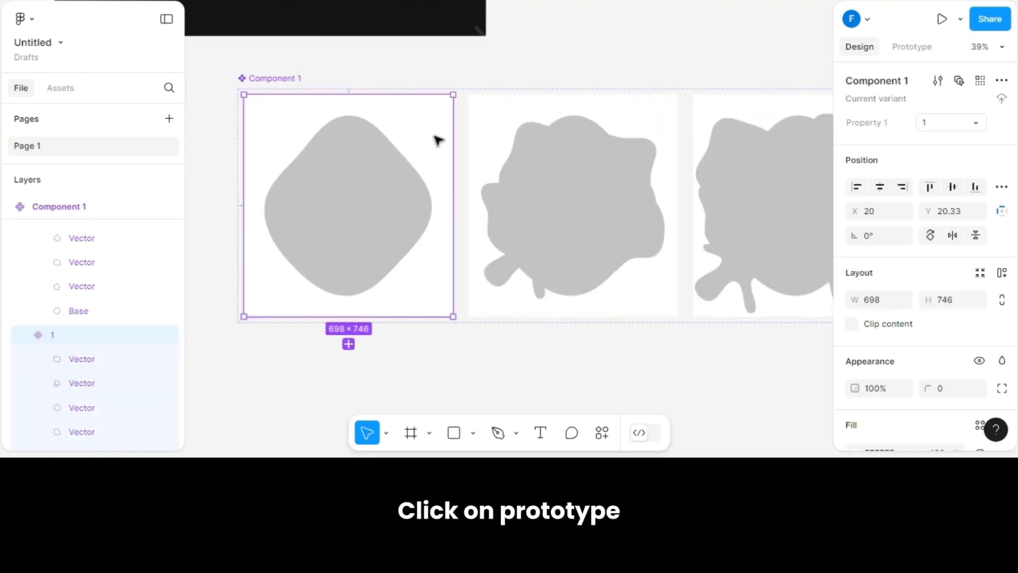
{"action": "left_click", "coordinate": [925, 44]}
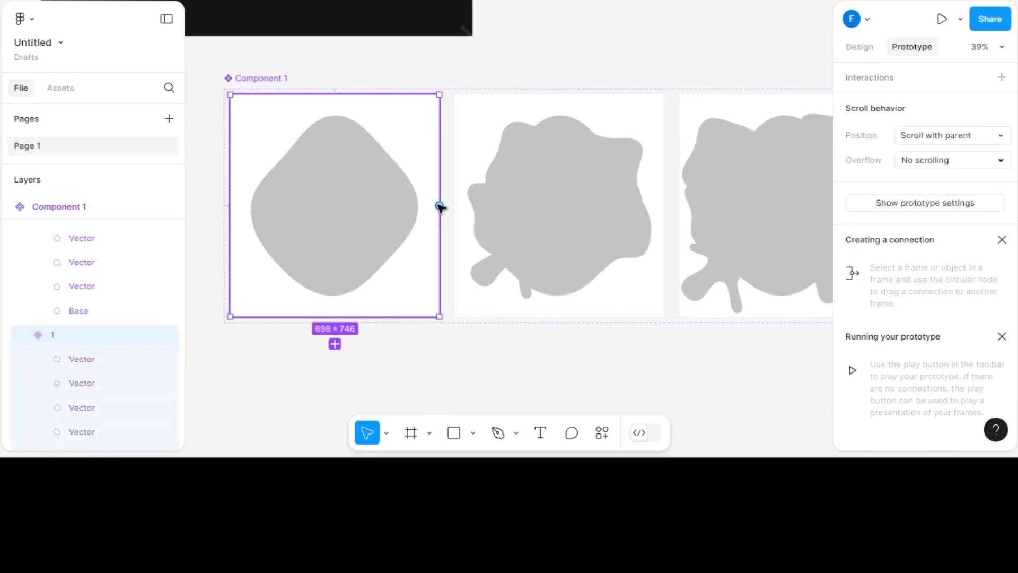
{"action": "left_click_drag", "start_coordinate": [440, 205], "coordinate": [501, 205]}
{"action": "left_click_drag", "start_coordinate": [663, 206], "coordinate": [383, 168]}
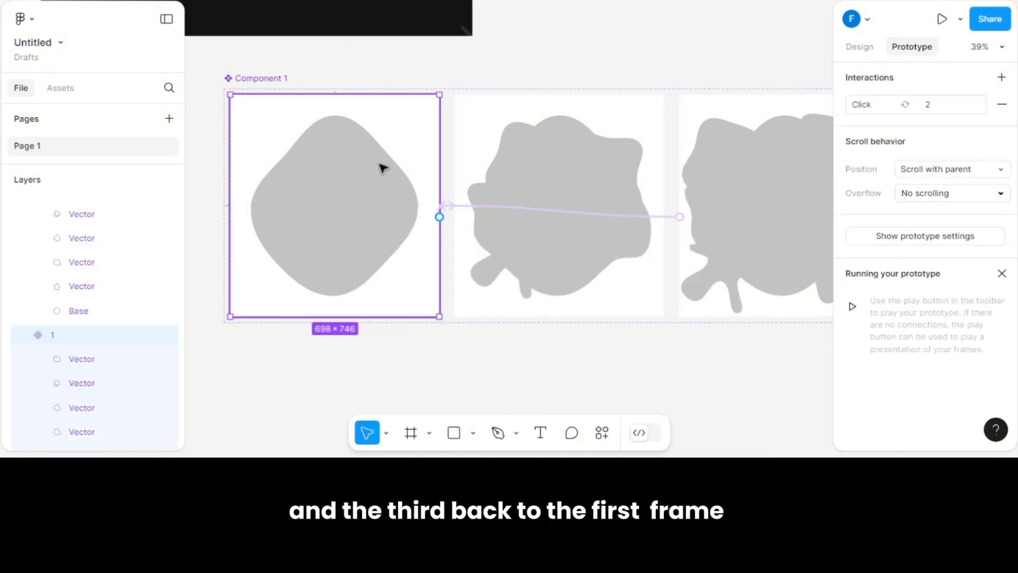
Set the trigger of all three variants' interactions to After delay with a 1 ms delay.
{"action": "left_click", "coordinate": [545, 170], "text": "shift"}
{"action": "left_click", "coordinate": [727, 155], "text": "shift"}
{"action": "scroll", "coordinate": [727, 154], "scroll_direction": "right", "scroll_amount": 3}
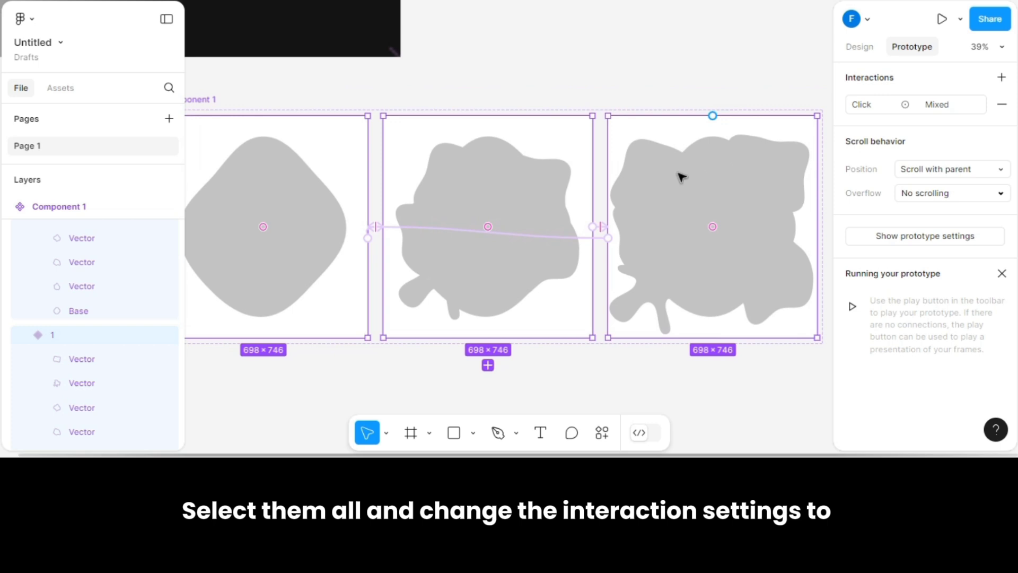
{"action": "left_click", "coordinate": [856, 110]}
{"action": "left_click", "coordinate": [769, 141]}
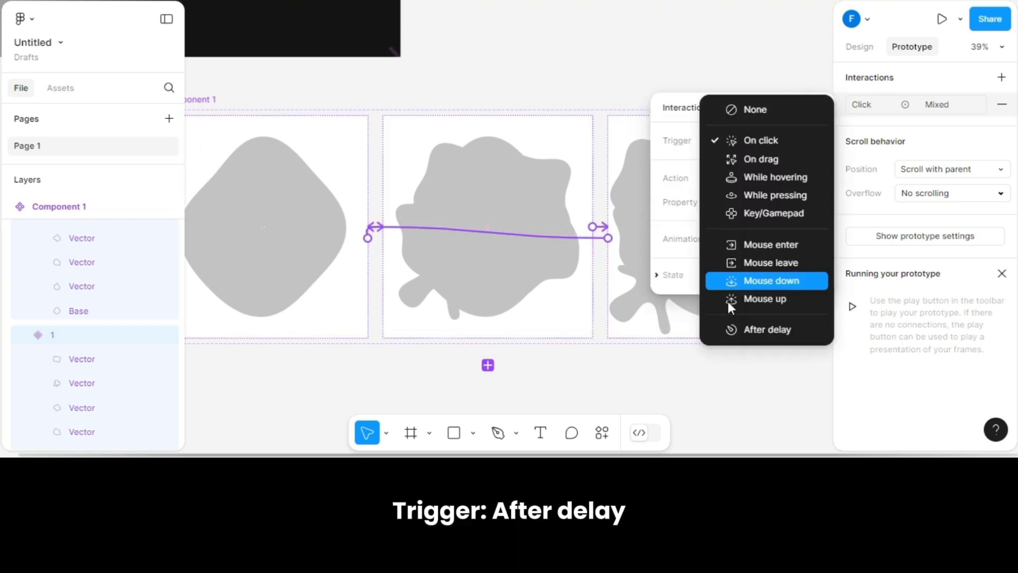
{"action": "left_click", "coordinate": [753, 327]}
{"action": "left_click", "coordinate": [774, 169]}
{"action": "type", "text": "1"}
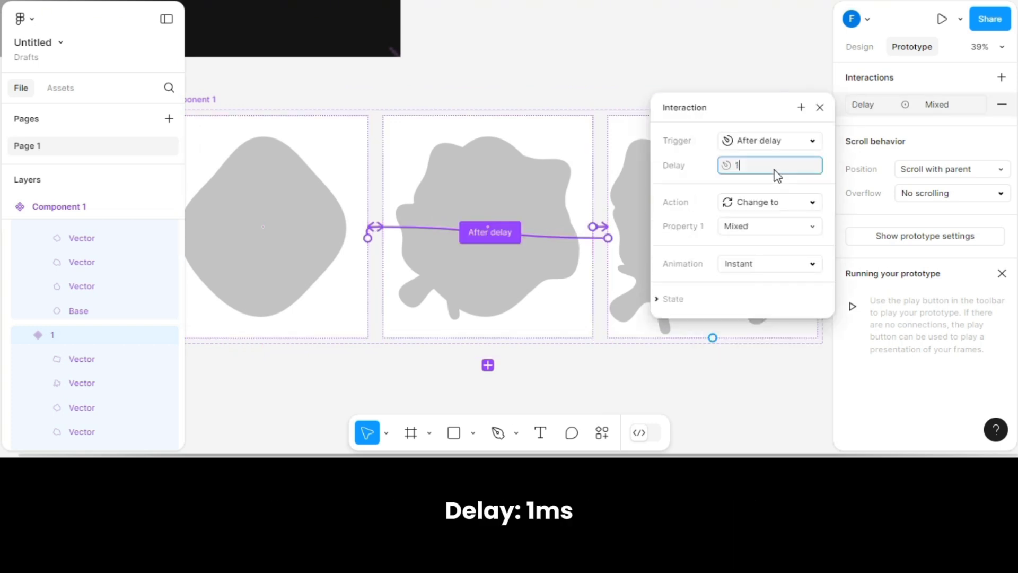
Set the interactions' animation to Smart animate with a duration of 1800 ms.
{"action": "left_click", "coordinate": [798, 268]}
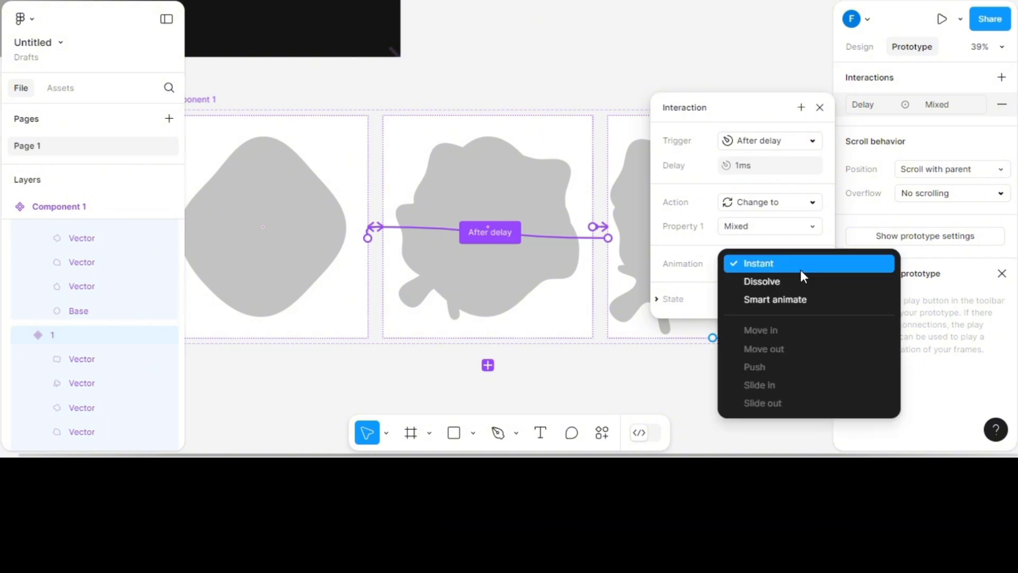
{"action": "left_click", "coordinate": [777, 295]}
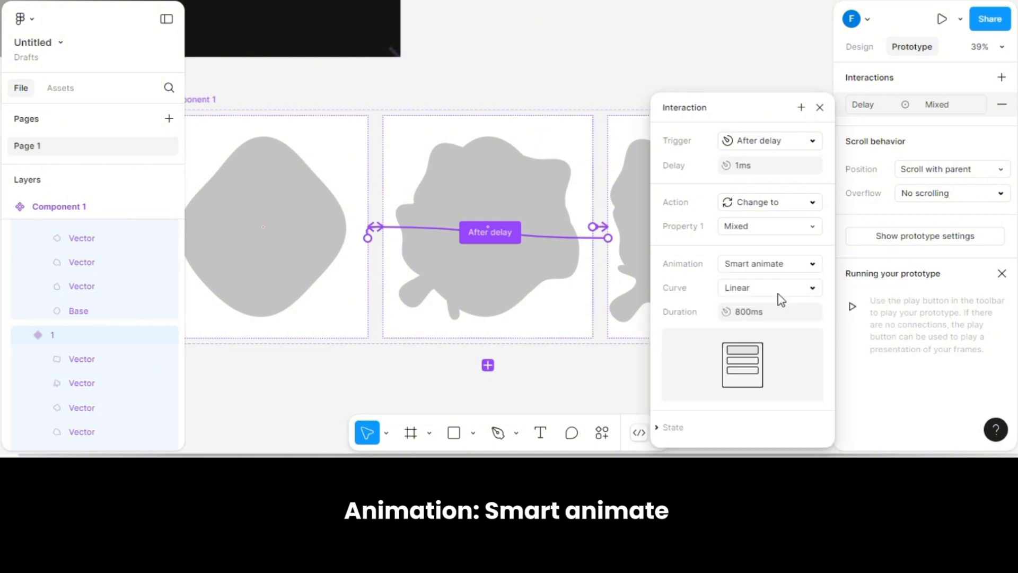
{"action": "left_click", "coordinate": [774, 316]}
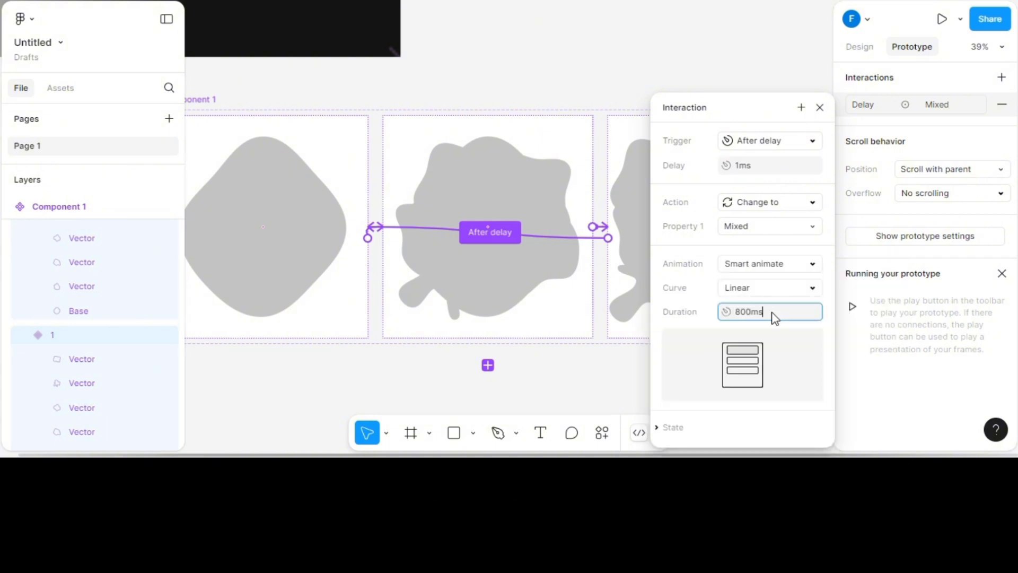
{"action": "type", "text": "180"}
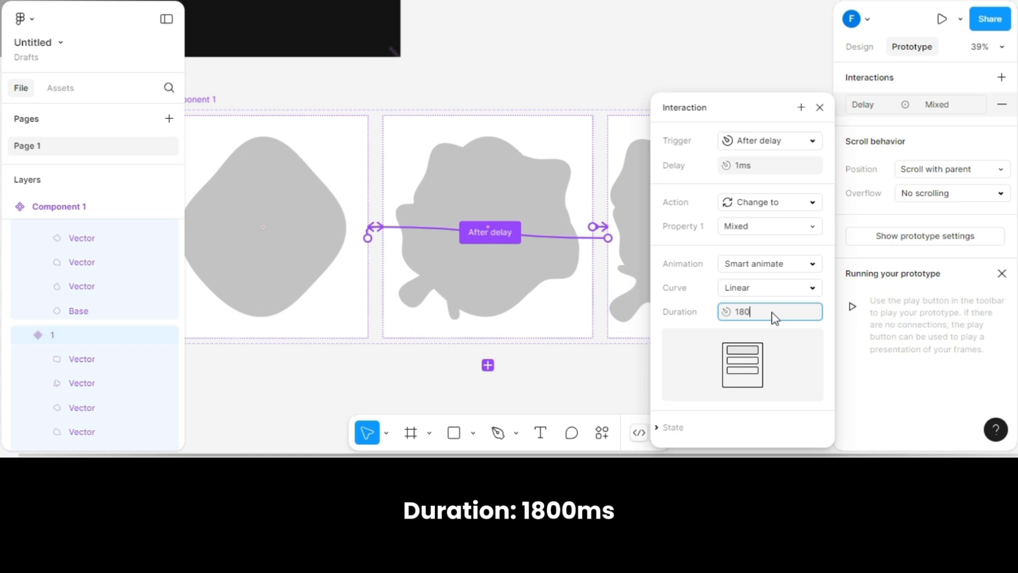
{"action": "type", "text": "0"}
{"action": "key", "text": "Return"}
{"action": "left_click", "coordinate": [819, 107]}
Remove the white fill from all three variant frames.
{"action": "left_click", "coordinate": [859, 47]}
{"action": "scroll", "coordinate": [918, 257], "scroll_direction": "down", "scroll_amount": 5}
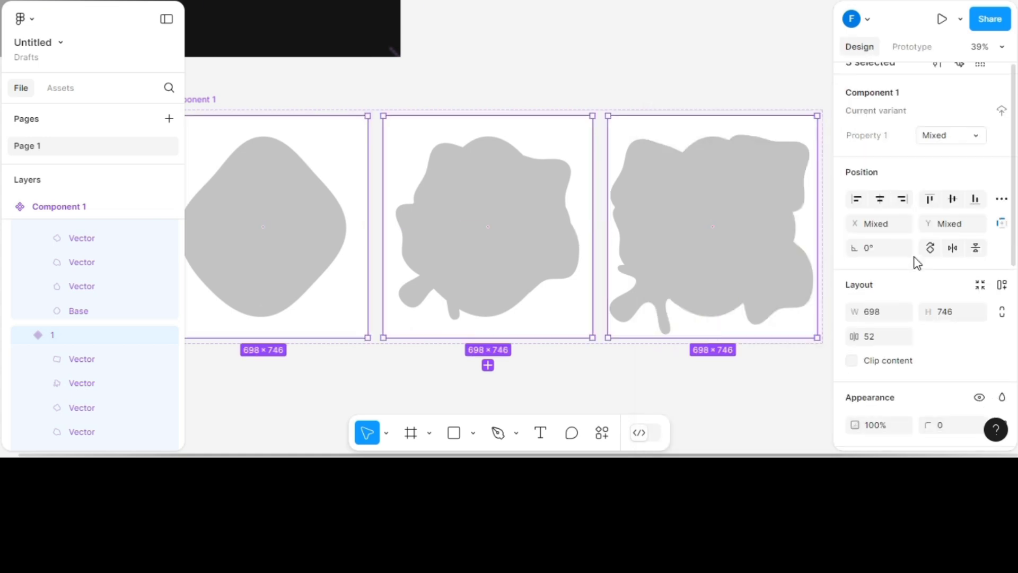
{"action": "left_click", "coordinate": [999, 281]}
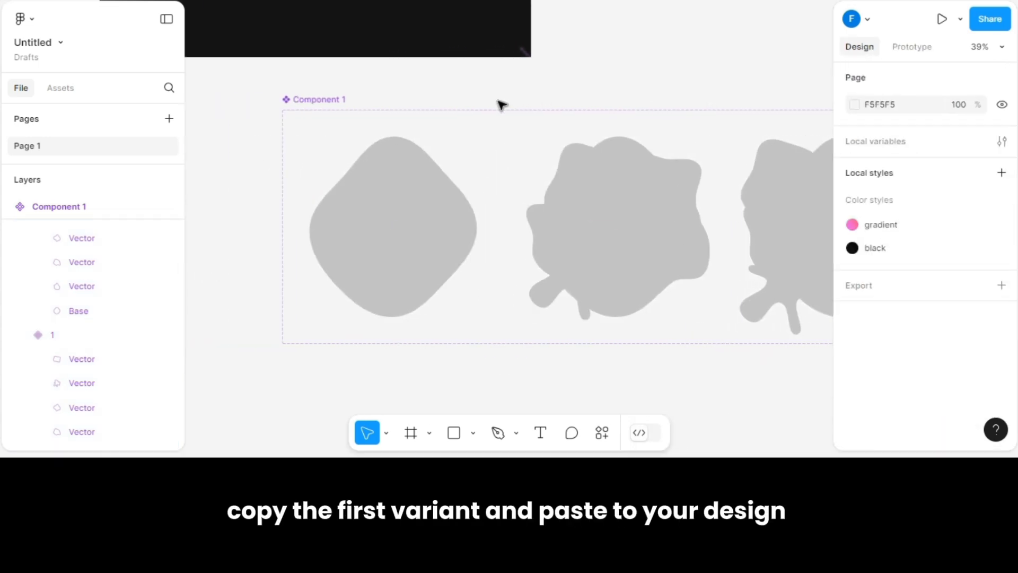
Copy the first variant into the Design frame and align the instance to the frame's right and bottom edges.
{"action": "left_click", "coordinate": [431, 173]}
{"action": "right_click", "coordinate": [433, 175]}
{"action": "left_click", "coordinate": [454, 55]}
{"action": "scroll", "coordinate": [455, 64], "scroll_direction": "up", "scroll_amount": 5}
{"action": "right_click", "coordinate": [456, 63]}
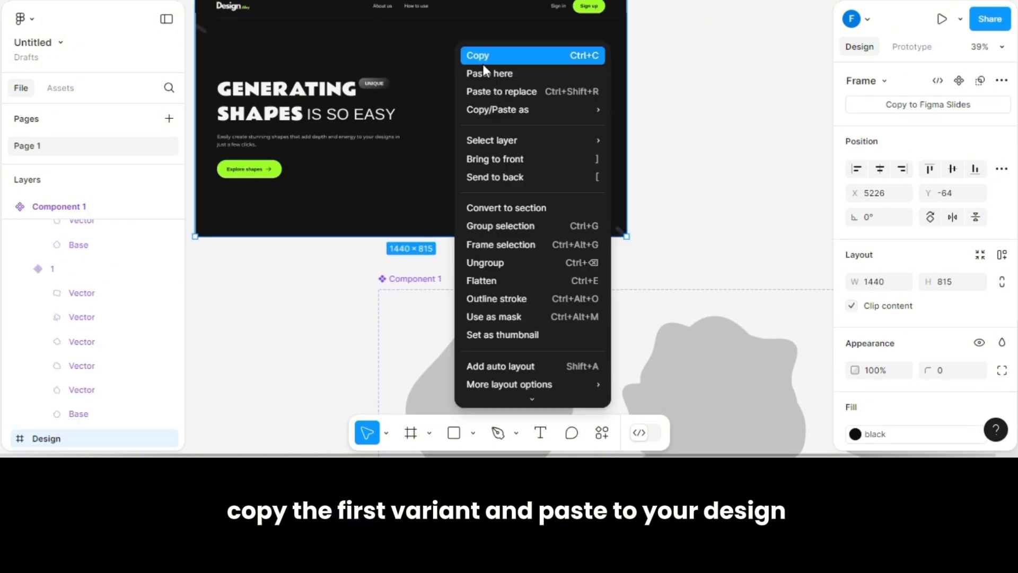
{"action": "left_click", "coordinate": [480, 71]}
{"action": "left_click", "coordinate": [903, 192]}
{"action": "left_click", "coordinate": [974, 190]}
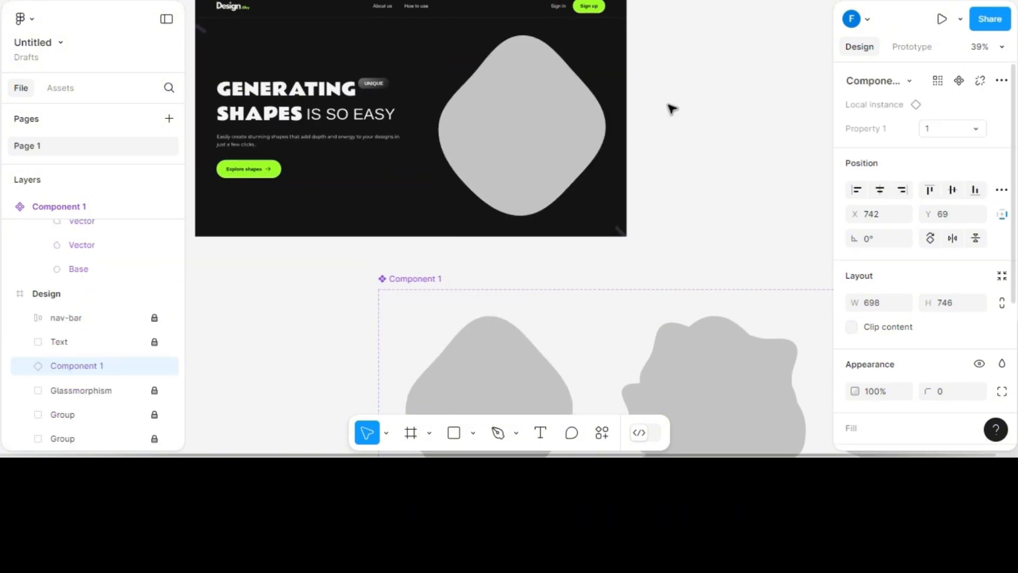
Preview the Design frame as a prototype to check the shape animation.
{"action": "left_click", "coordinate": [671, 110]}
{"action": "scroll", "coordinate": [671, 111], "scroll_direction": "up", "scroll_amount": 2}
{"action": "left_click", "coordinate": [242, 60]}
{"action": "left_click", "coordinate": [940, 21]}
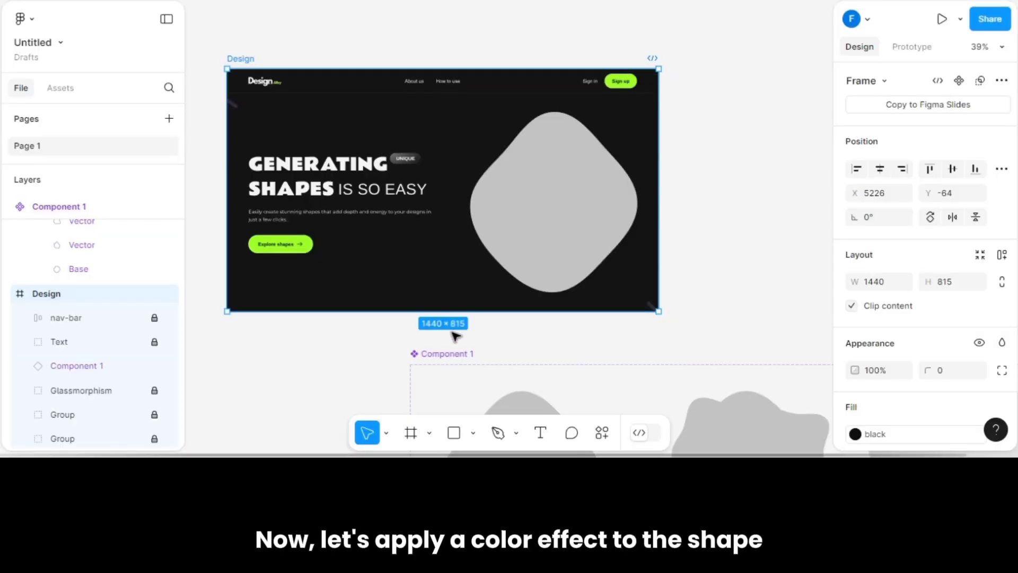
Wrap the component instance inside the Design frame in its own frame.
{"action": "left_click", "coordinate": [517, 411]}
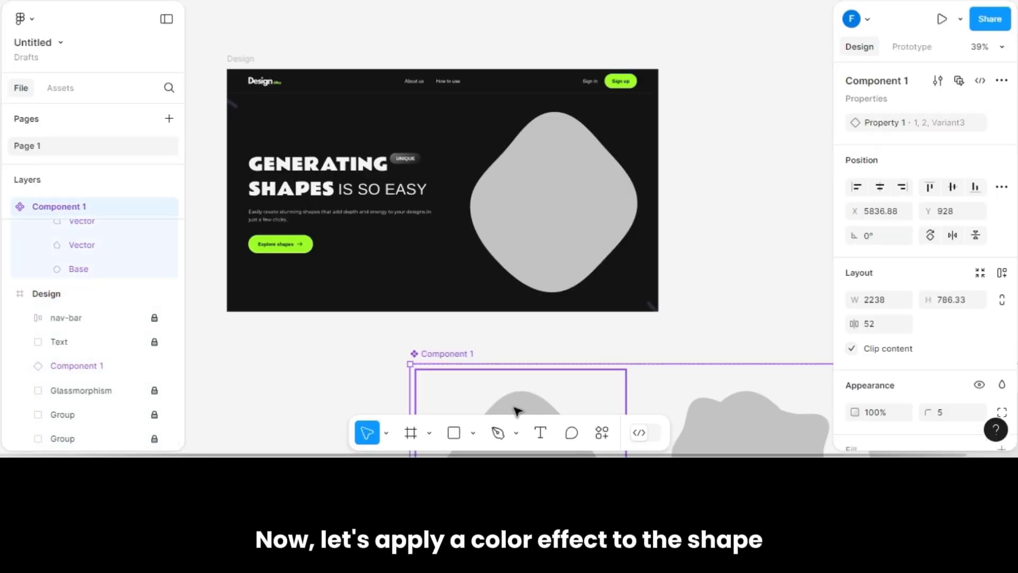
{"action": "left_click_drag", "start_coordinate": [517, 411], "coordinate": [897, 295]}
{"action": "scroll", "coordinate": [550, 165], "scroll_direction": "up", "scroll_amount": 4}
{"action": "left_click", "coordinate": [550, 165]}
{"action": "scroll", "coordinate": [551, 166], "scroll_direction": "down", "scroll_amount": 1}
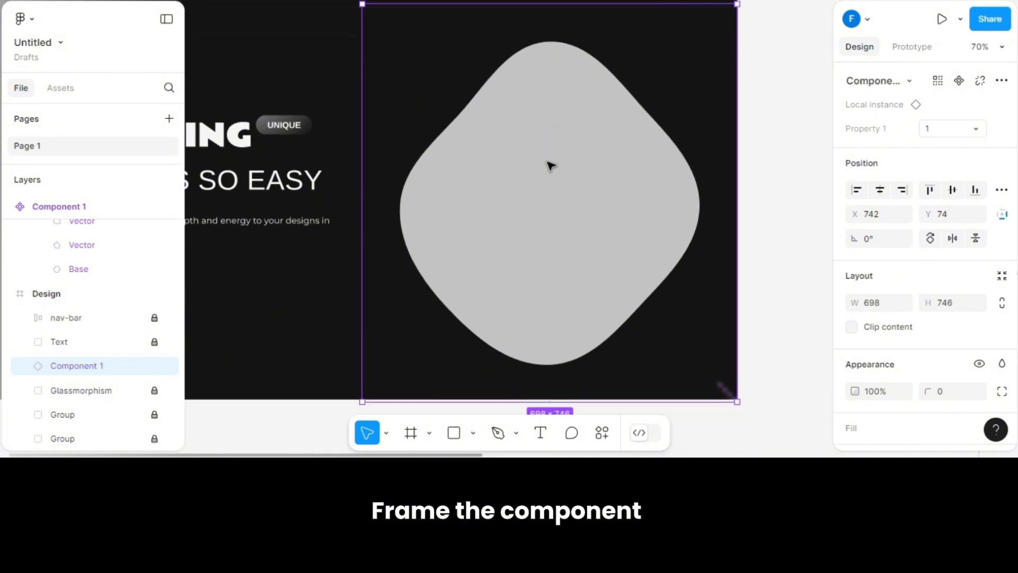
{"action": "scroll", "coordinate": [549, 166], "scroll_direction": "up", "scroll_amount": 1}
{"action": "right_click", "coordinate": [550, 164]}
{"action": "left_click", "coordinate": [575, 225]}
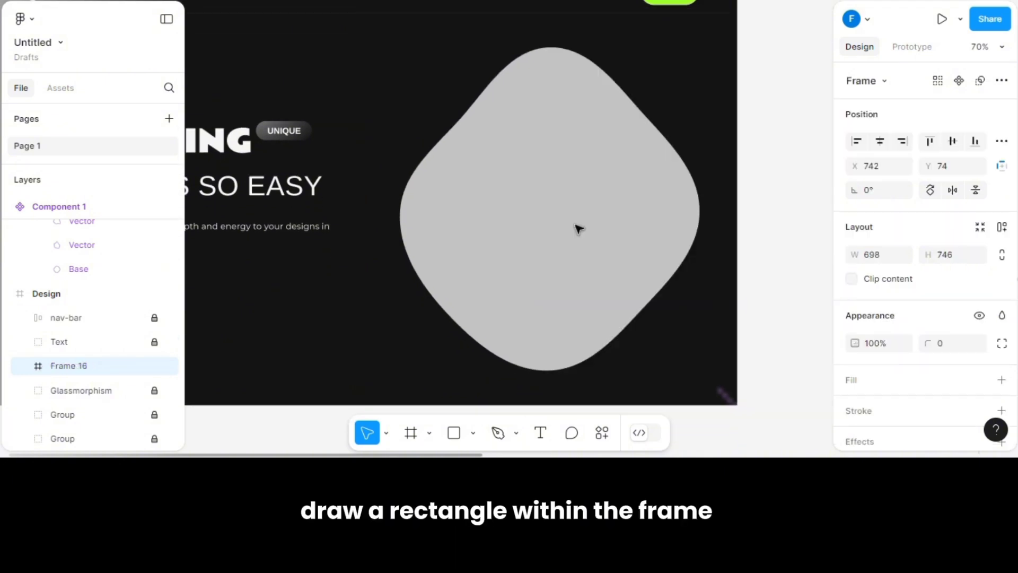
Draw a 698 × 746 rectangle over the shape inside the new frame and align it to X 0, Y 0.
{"action": "left_click", "coordinate": [454, 432]}
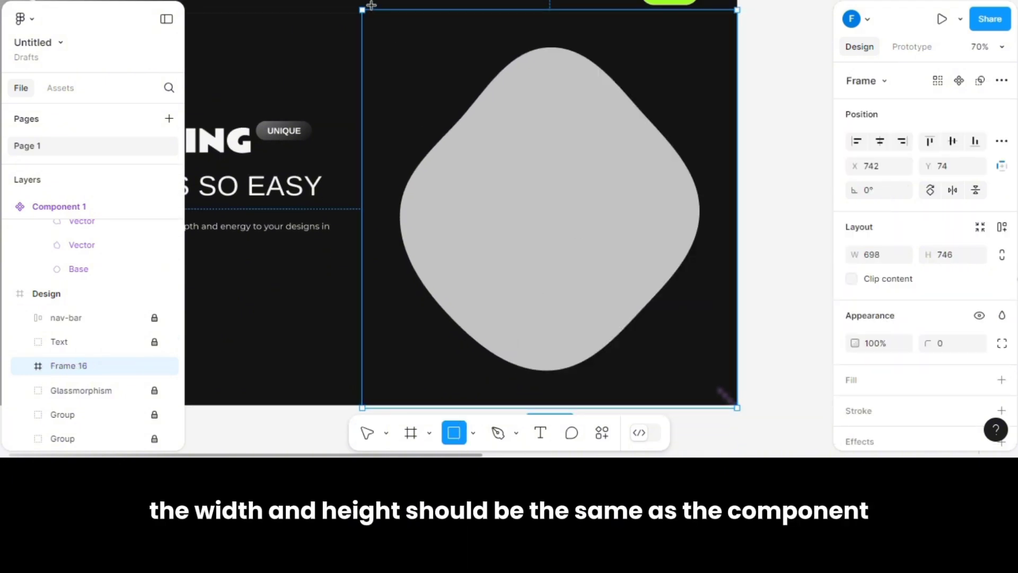
{"action": "left_click_drag", "start_coordinate": [363, 11], "coordinate": [737, 410]}
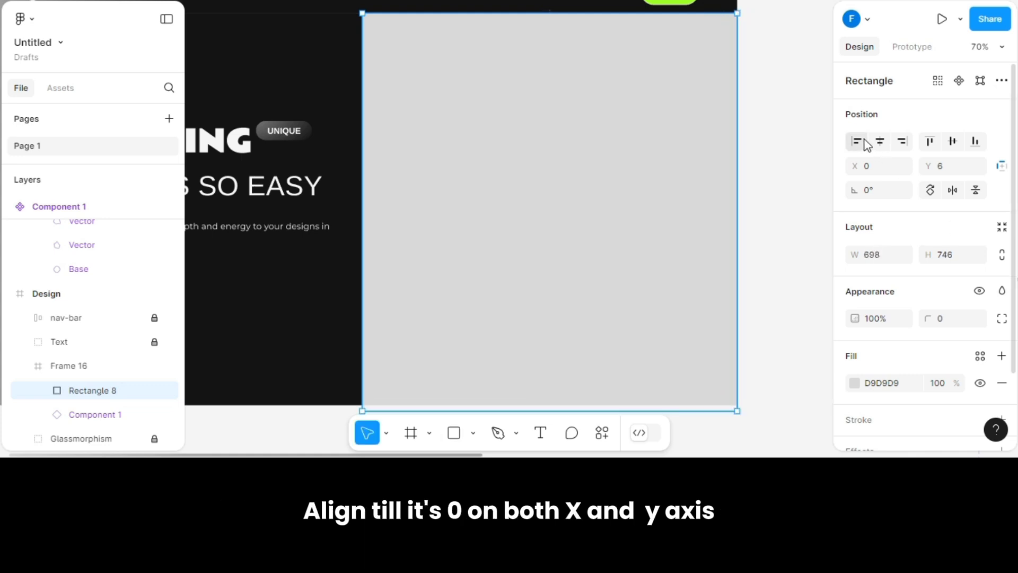
{"action": "left_click", "coordinate": [928, 142]}
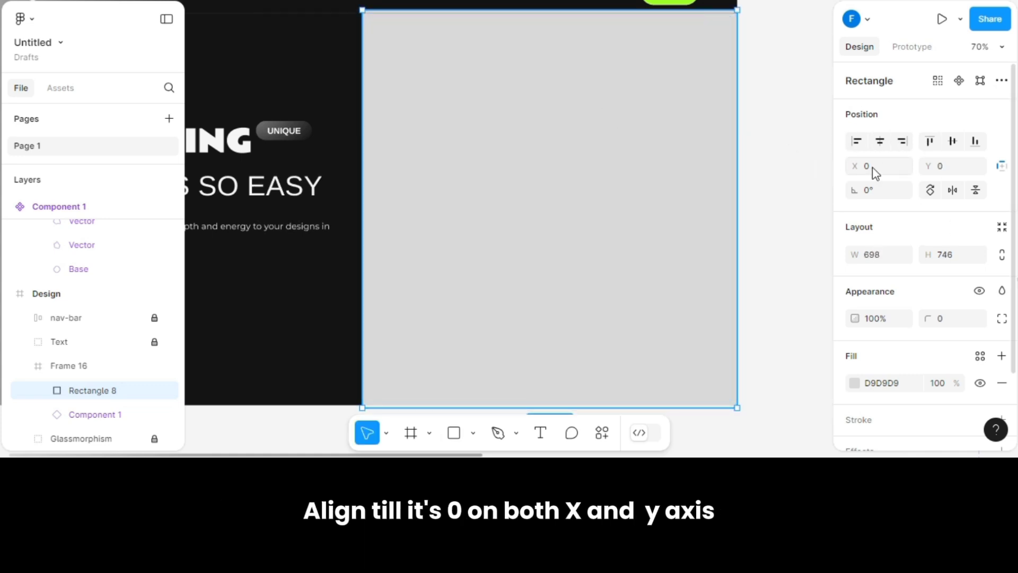
{"action": "scroll", "coordinate": [439, 202], "scroll_direction": "down", "scroll_amount": 1}
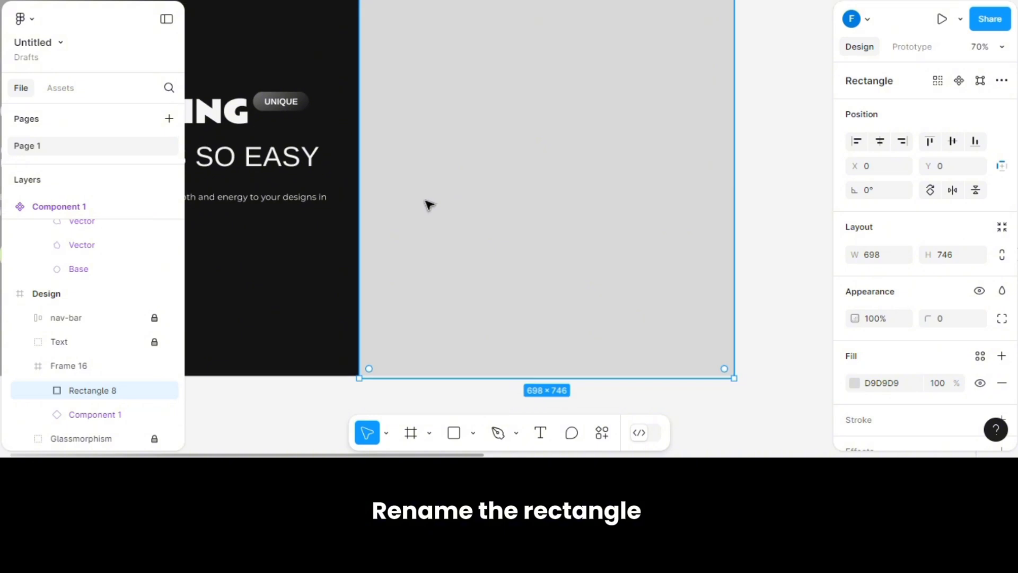
Rename the rectangle as color-effect 1 and set its blend mode to Color dodge.
{"action": "double_click", "coordinate": [103, 393]}
{"action": "type", "text": "color-effect 1"}
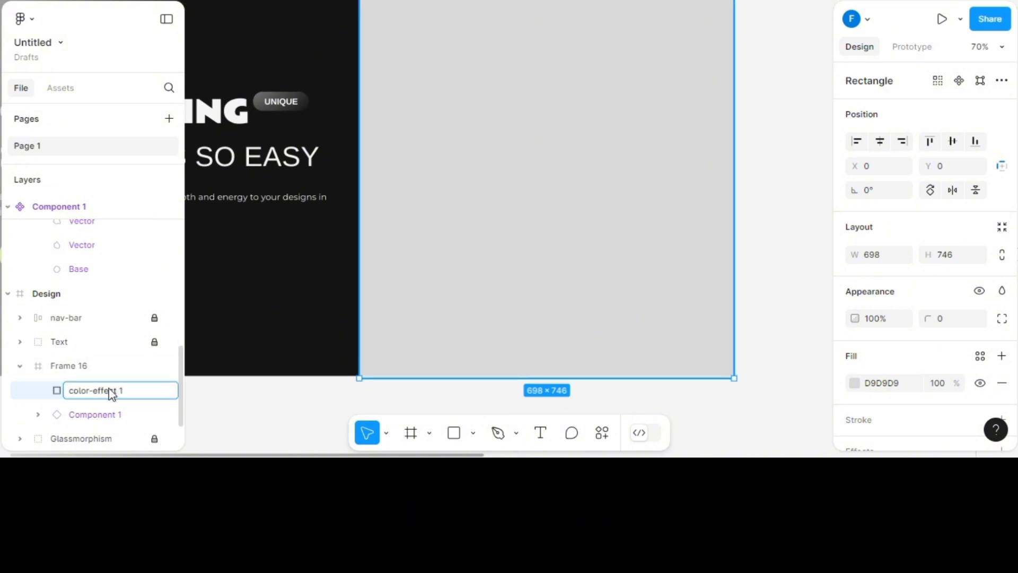
{"action": "left_click", "coordinate": [1003, 292]}
{"action": "left_click", "coordinate": [956, 235]}
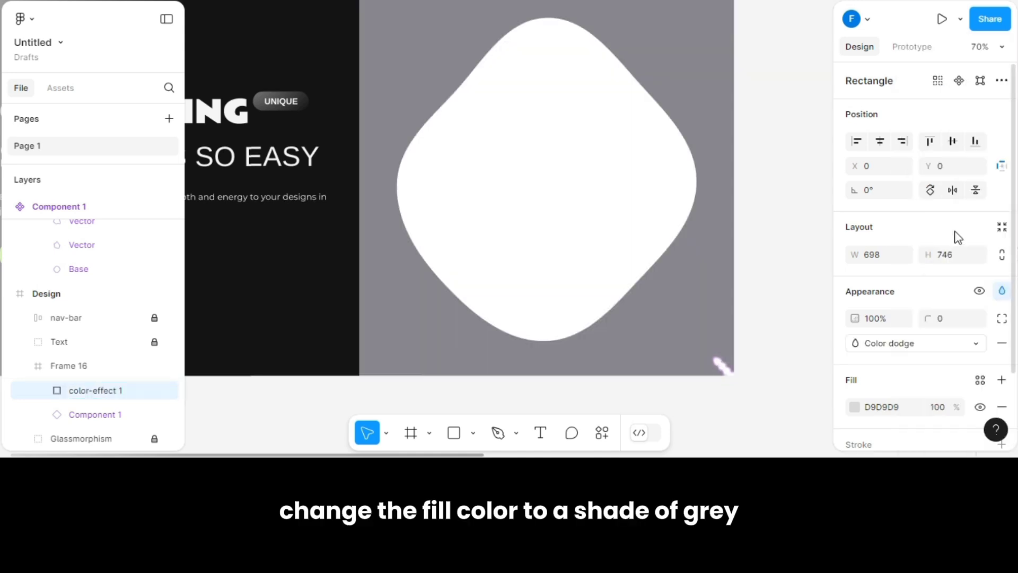
Change the fill of color-effect 1 to the grey C6C6C6.
{"action": "left_click", "coordinate": [853, 406]}
{"action": "left_click_drag", "start_coordinate": [688, 124], "coordinate": [650, 122]}
{"action": "left_click", "coordinate": [818, 33]}
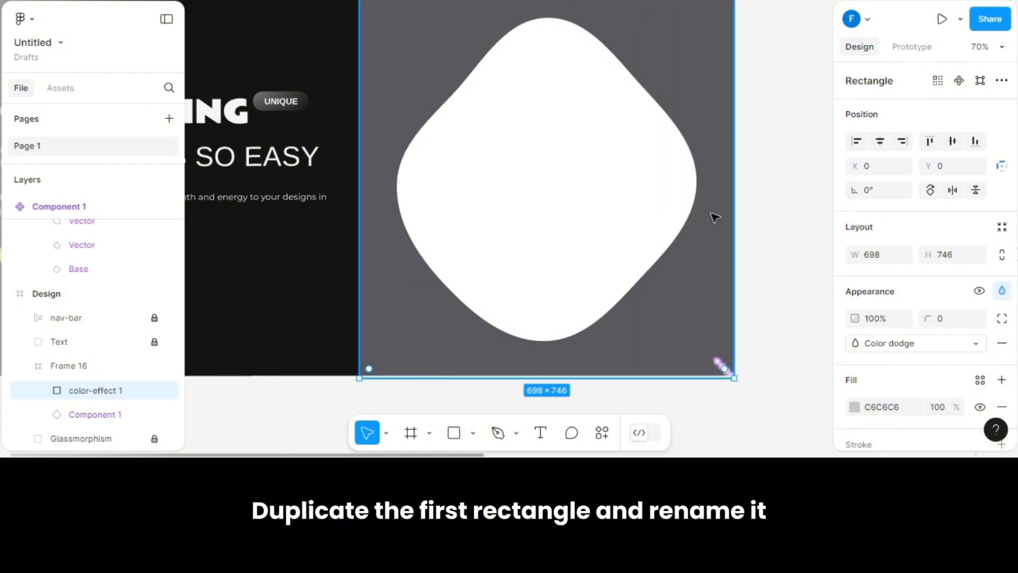
Duplicate the color-effect 1 rectangle and rename the copy as color-effect 2.
{"action": "key", "text": "ctrl+d"}
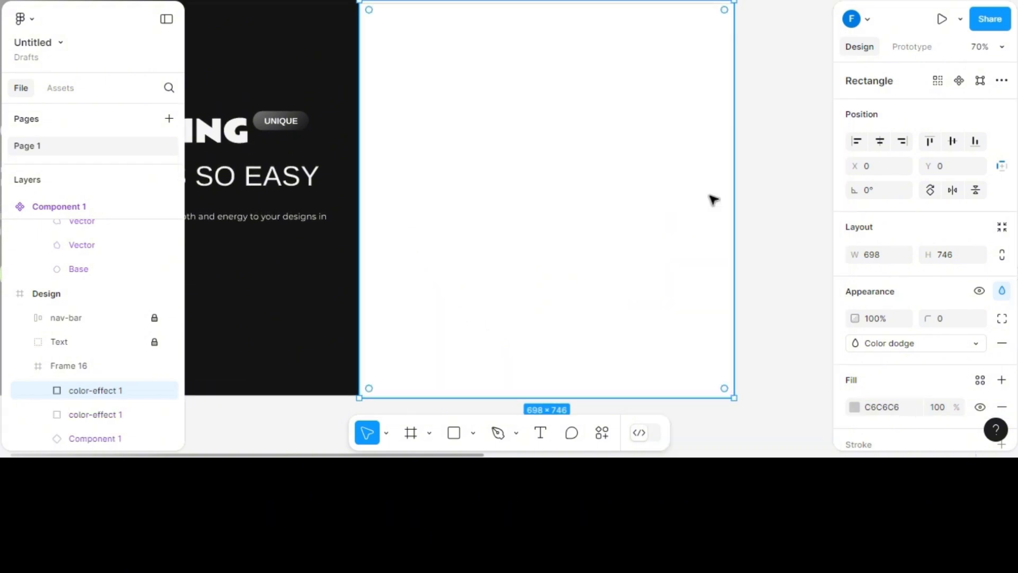
{"action": "double_click", "coordinate": [131, 395]}
{"action": "left_click", "coordinate": [131, 395]}
{"action": "key", "text": "BackSpace"}
{"action": "type", "text": "2"}
{"action": "key", "text": "Return"}
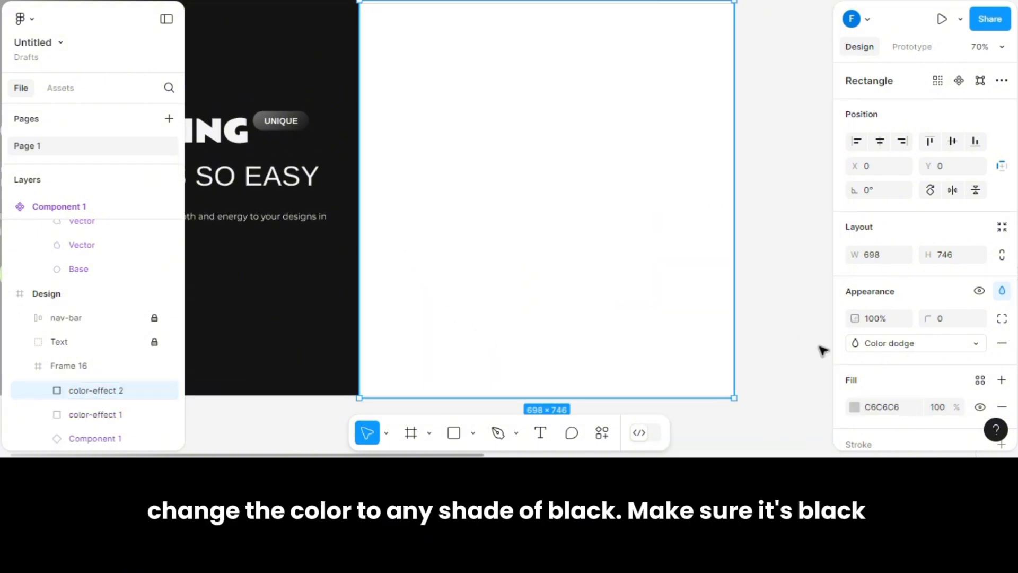
Set the fill of color-effect 2 to 141415 and its blend mode to Color burn.
{"action": "left_click", "coordinate": [854, 406]}
{"action": "left_click", "coordinate": [671, 288]}
{"action": "left_click", "coordinate": [308, 324]}
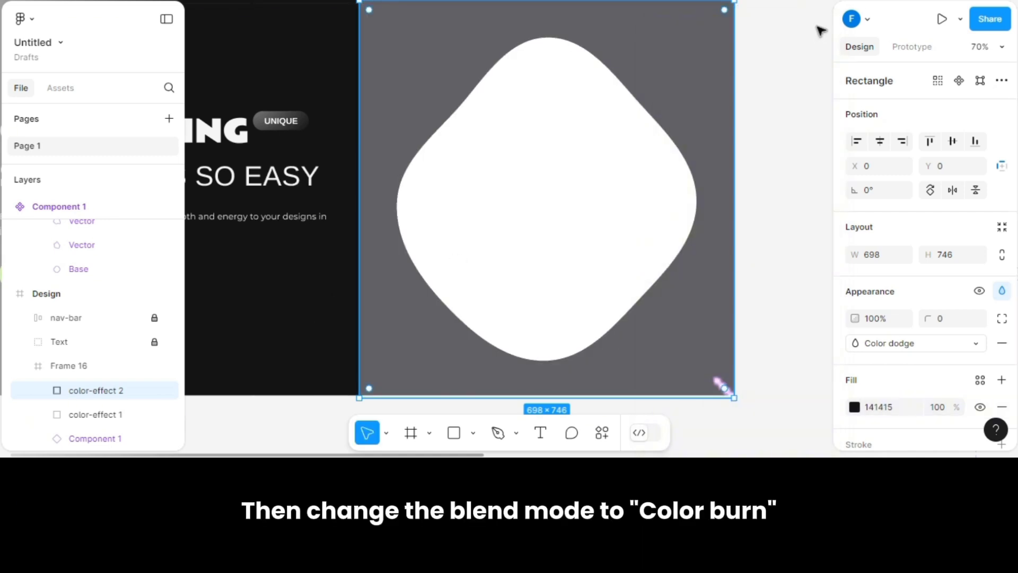
{"action": "left_click", "coordinate": [902, 343]}
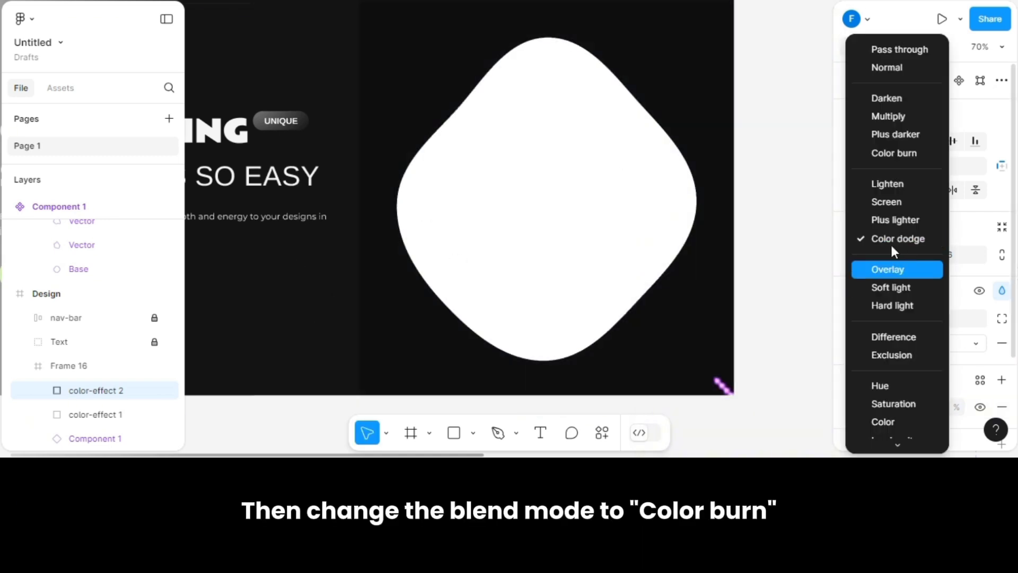
{"action": "left_click", "coordinate": [894, 154]}
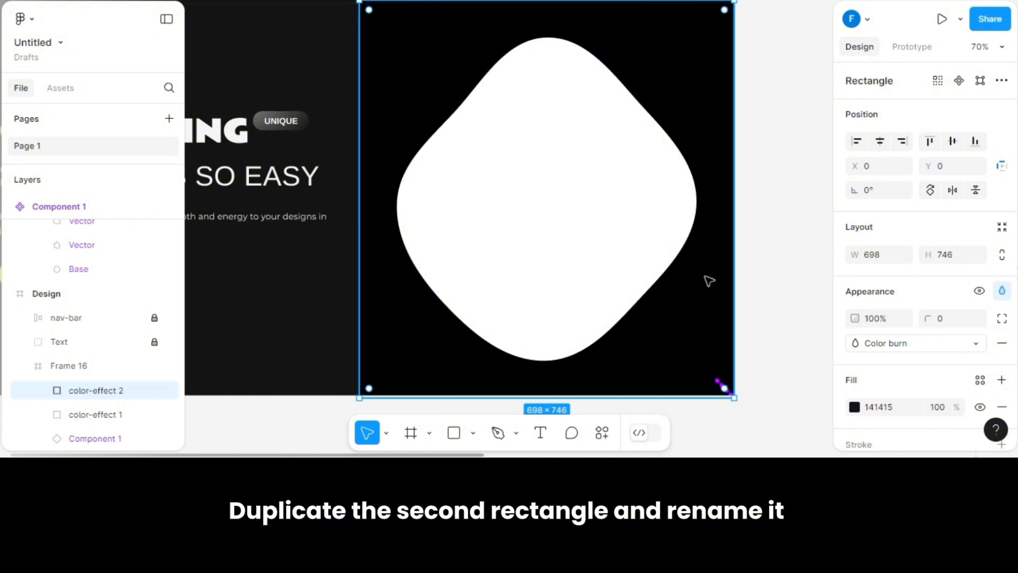
Duplicate the color-effect 2 rectangle and rename the copy as main-color.
{"action": "left_click", "coordinate": [118, 393]}
{"action": "type", "text": "main"}
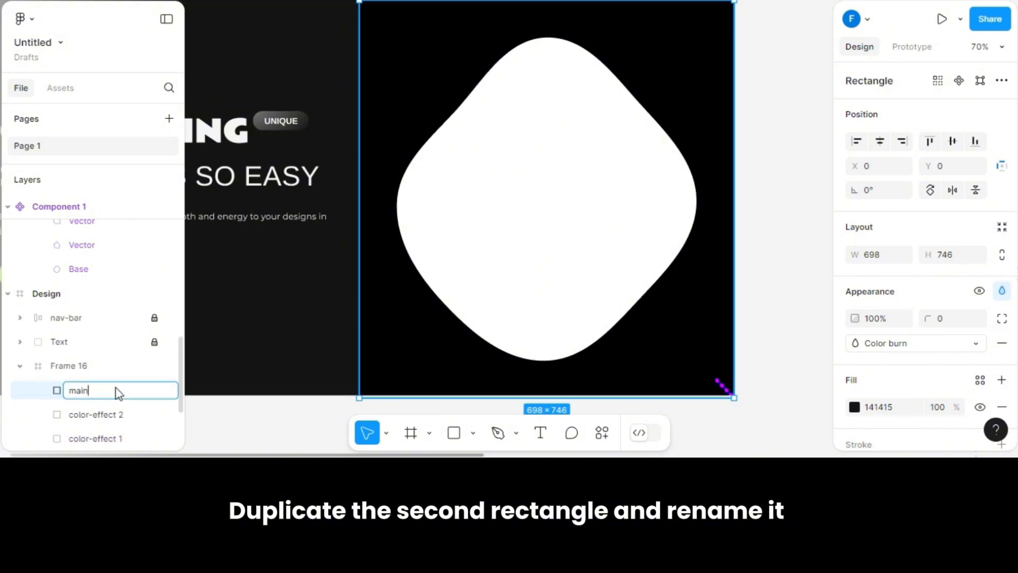
{"action": "type", "text": "-color"}
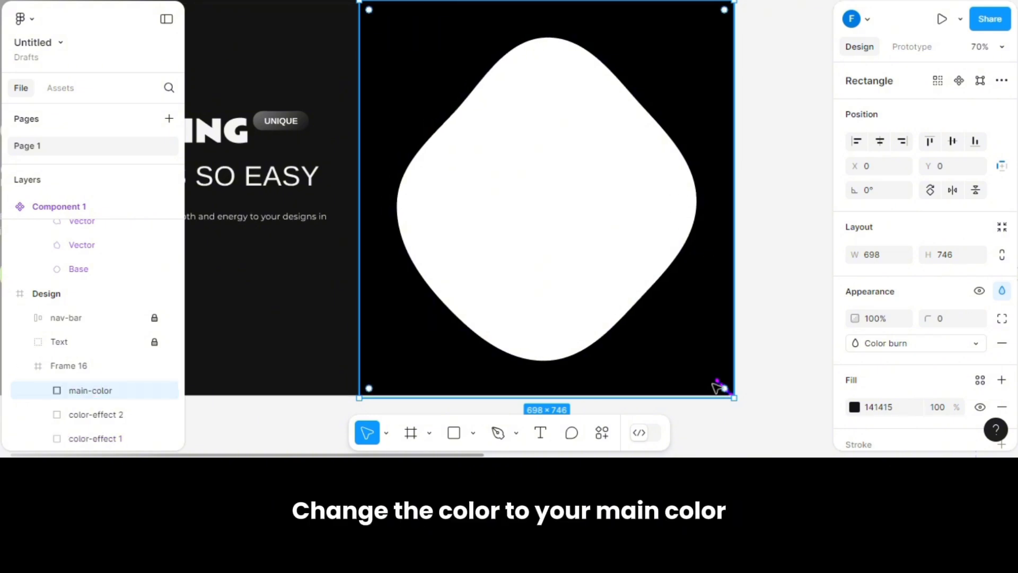
Apply the gradient color style to main-color and replace its blend mode with Darken.
{"action": "left_click", "coordinate": [980, 379]}
{"action": "left_click", "coordinate": [723, 393]}
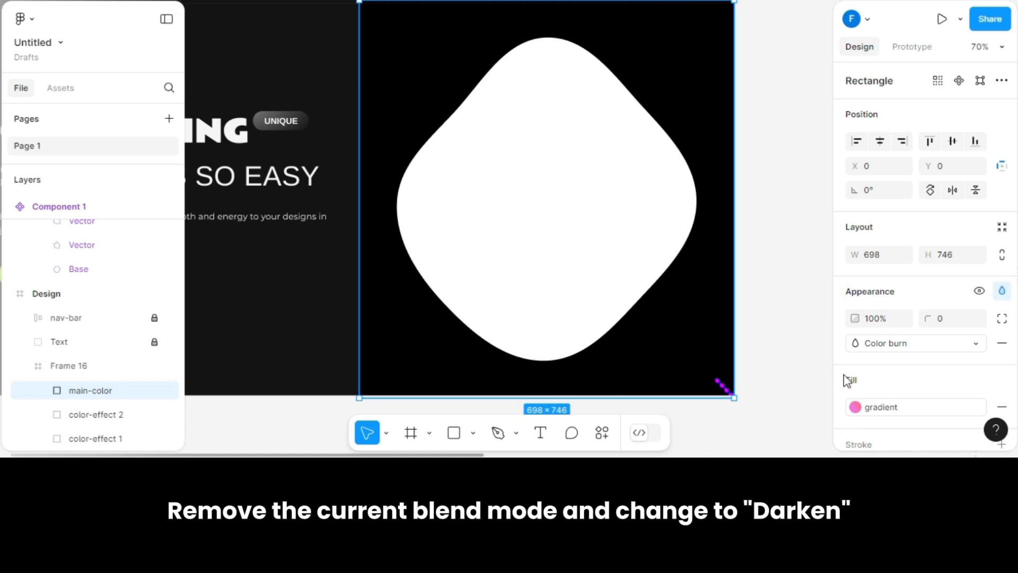
{"action": "left_click", "coordinate": [1001, 343]}
{"action": "left_click", "coordinate": [1004, 292]}
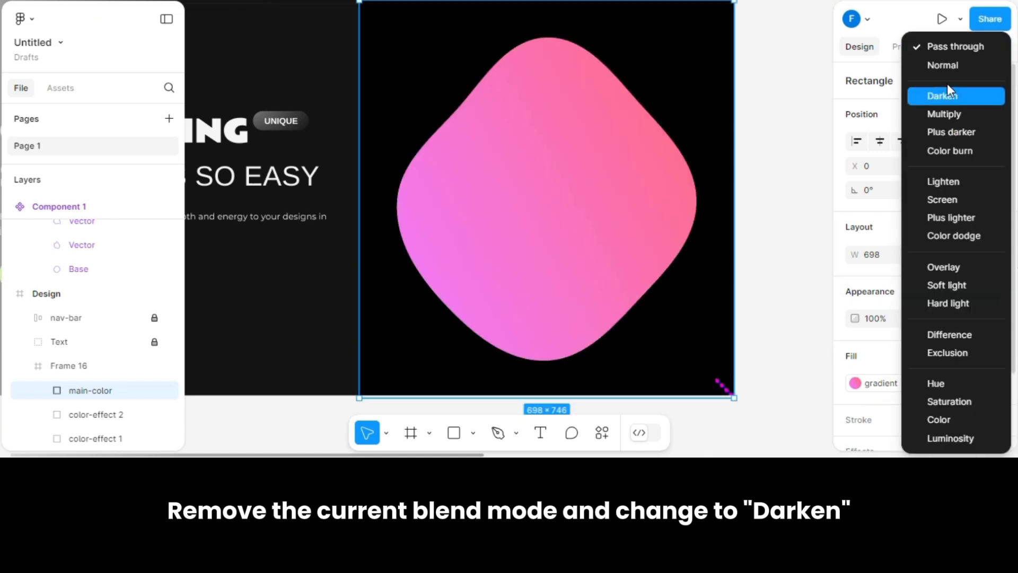
{"action": "left_click", "coordinate": [948, 93]}
{"action": "left_click", "coordinate": [766, 209]}
Rename the frame that holds the shape and color rectangles as colors.
{"action": "scroll", "coordinate": [457, 253], "scroll_direction": "left", "scroll_amount": 2}
{"action": "scroll", "coordinate": [305, 266], "scroll_direction": "up", "scroll_amount": 5}
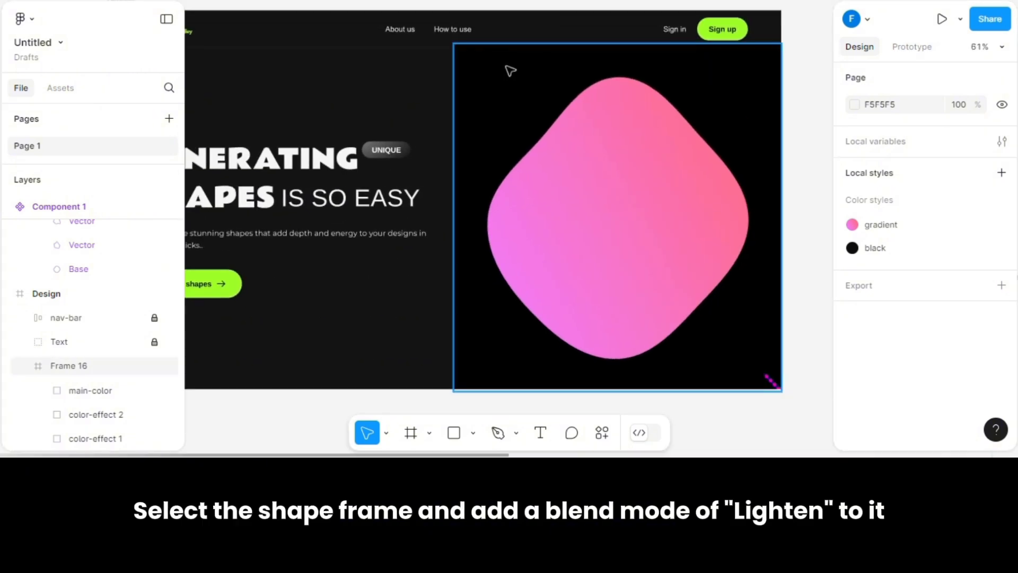
{"action": "left_click", "coordinate": [509, 68]}
{"action": "double_click", "coordinate": [104, 367]}
{"action": "type", "text": "colors"}
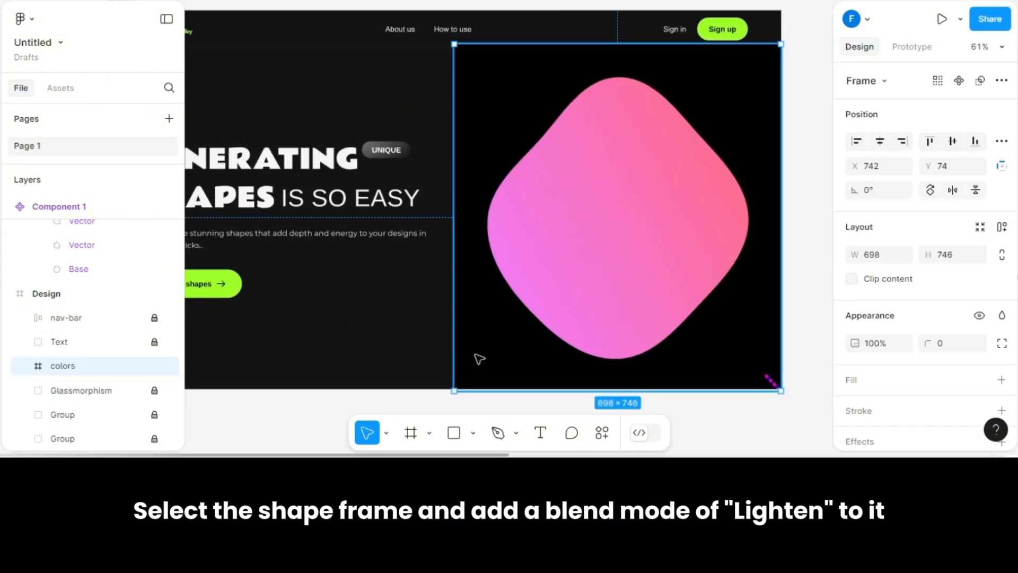
Set the blend mode of the colors frame to Lighten.
{"action": "left_click", "coordinate": [1002, 315]}
{"action": "left_click", "coordinate": [952, 178]}
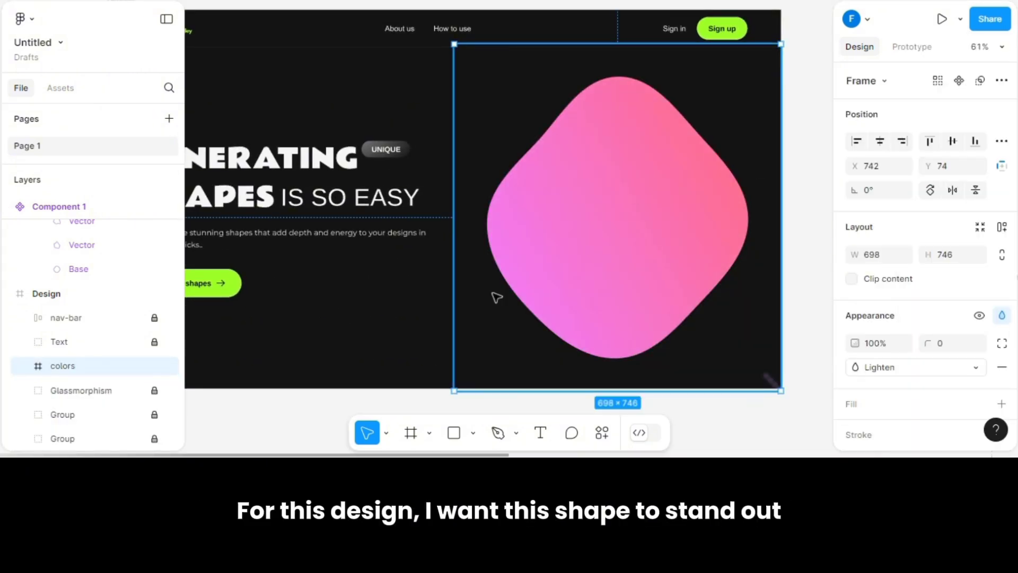
{"action": "left_click", "coordinate": [339, 402]}
{"action": "scroll", "coordinate": [459, 249], "scroll_direction": "up", "scroll_amount": 5}
{"action": "scroll", "coordinate": [503, 240], "scroll_direction": "down", "scroll_amount": 5}
{"action": "scroll", "coordinate": [442, 240], "scroll_direction": "up", "scroll_amount": 1}
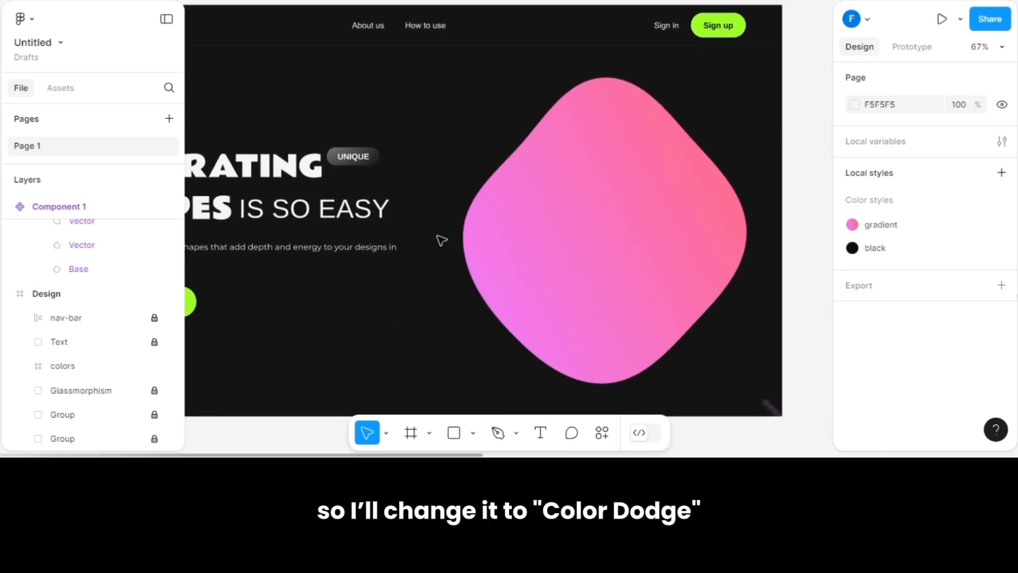
Set the blend mode of the colors frame to Color dodge.
{"action": "left_click", "coordinate": [548, 225]}
{"action": "left_click", "coordinate": [912, 367]}
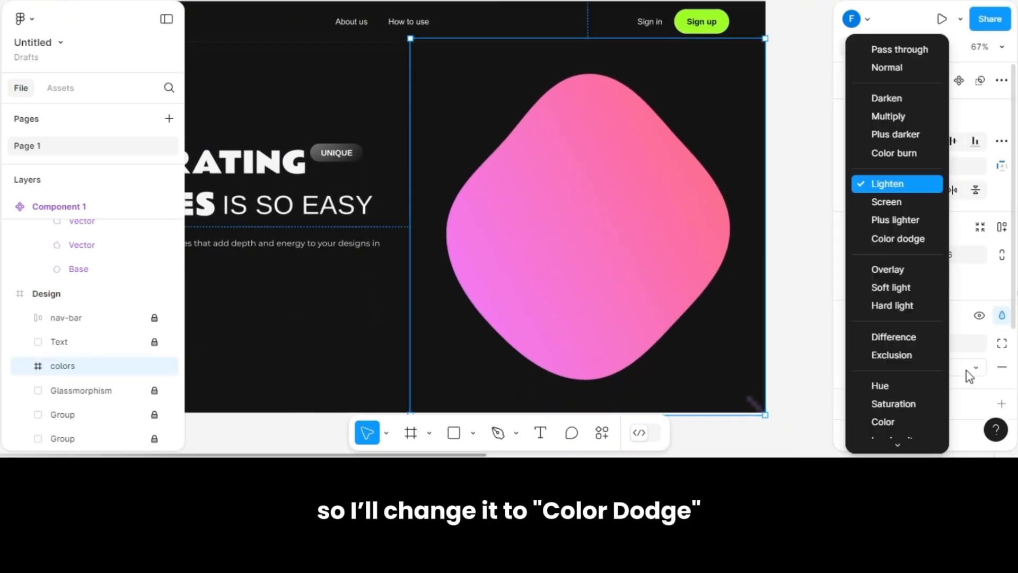
{"action": "left_click", "coordinate": [913, 241]}
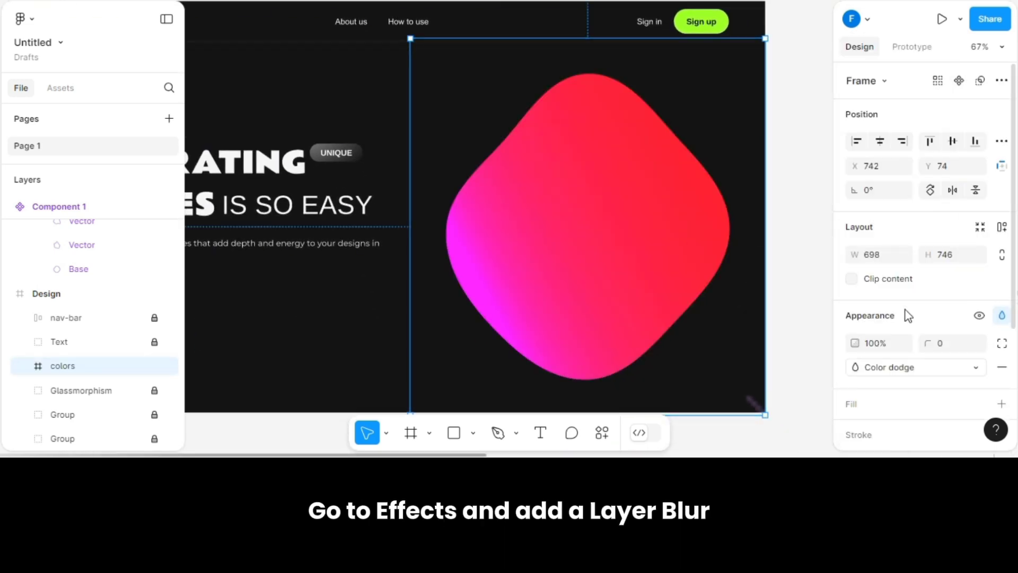
Add a Layer blur effect to the colors frame.
{"action": "scroll", "coordinate": [905, 314], "scroll_direction": "down", "scroll_amount": 2}
{"action": "left_click", "coordinate": [1001, 366]}
{"action": "left_click", "coordinate": [925, 392]}
{"action": "left_click", "coordinate": [917, 410]}
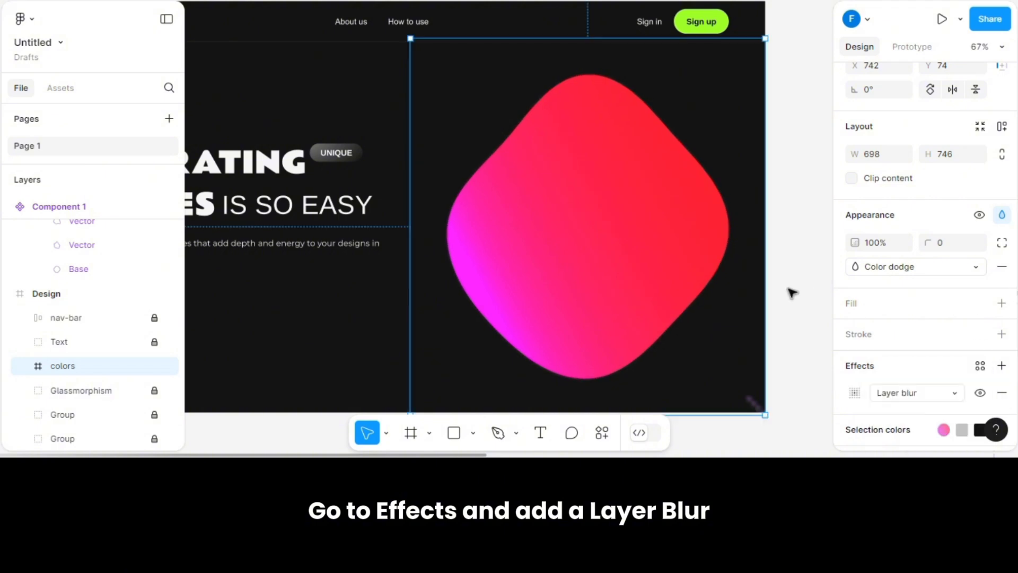
Try a layer blur of 16 on the colors frame.
{"action": "scroll", "coordinate": [794, 293], "scroll_direction": "up", "scroll_amount": 5}
{"action": "left_click", "coordinate": [855, 392]}
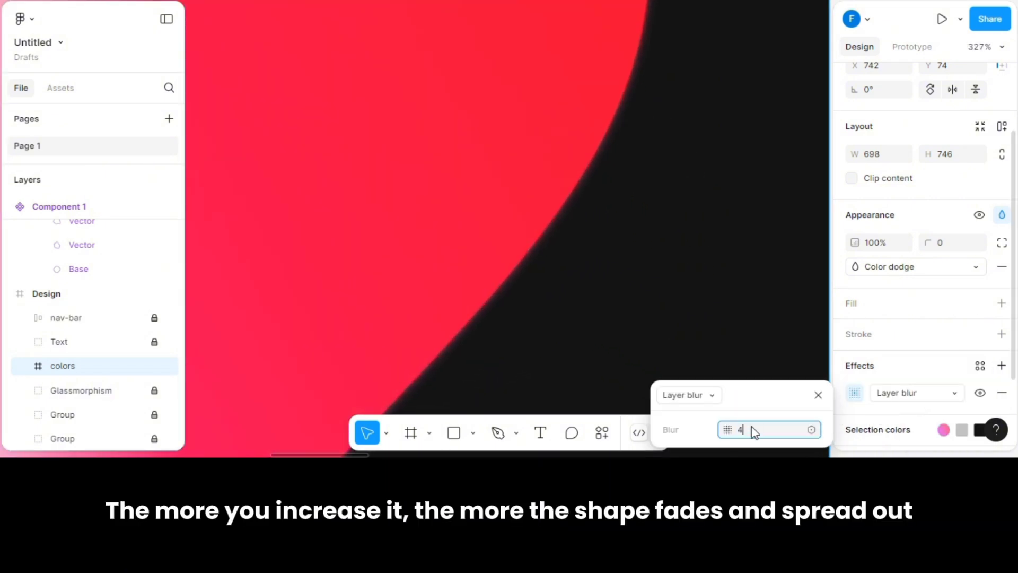
{"action": "type", "text": "16"}
{"action": "key", "text": "Return"}
{"action": "type", "text": "16"}
{"action": "key", "text": "Return"}
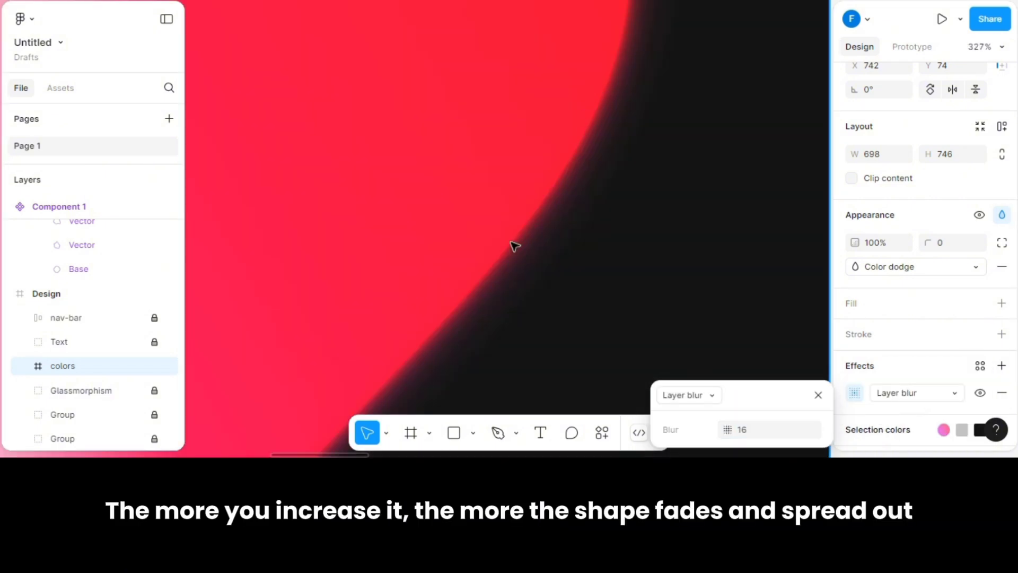
Set the layer blur of the colors frame to 4.
{"action": "left_click", "coordinate": [754, 433]}
{"action": "type", "text": "4"}
{"action": "key", "text": "Return"}
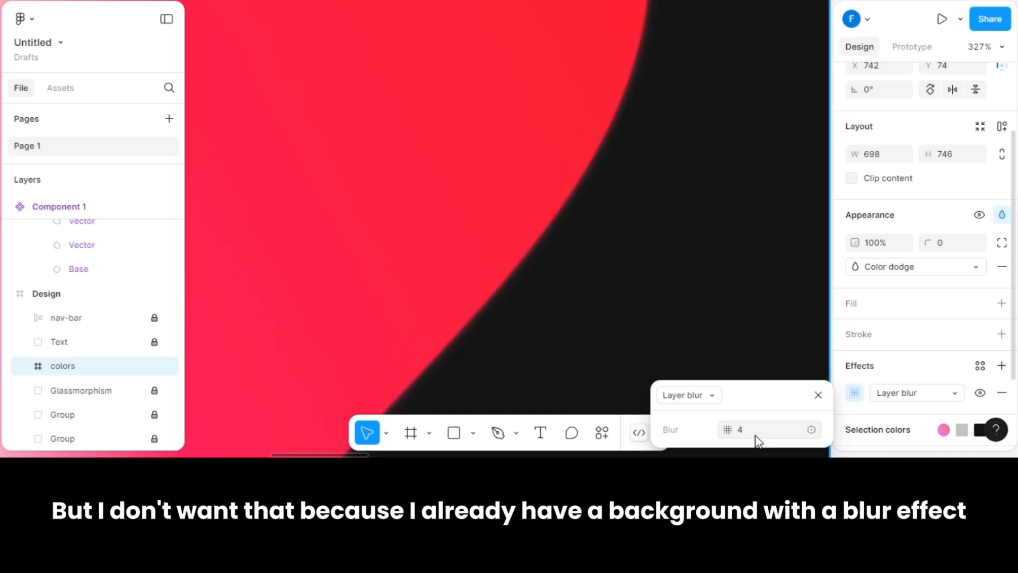
{"action": "scroll", "coordinate": [725, 250], "scroll_direction": "down", "scroll_amount": 5}
{"action": "scroll", "coordinate": [725, 249], "scroll_direction": "up", "scroll_amount": 1}
{"action": "left_click", "coordinate": [720, 293]}
Send the colors frame to the back, behind the Glassmorphism layer and the groups.
{"action": "scroll", "coordinate": [721, 294], "scroll_direction": "down", "scroll_amount": 3}
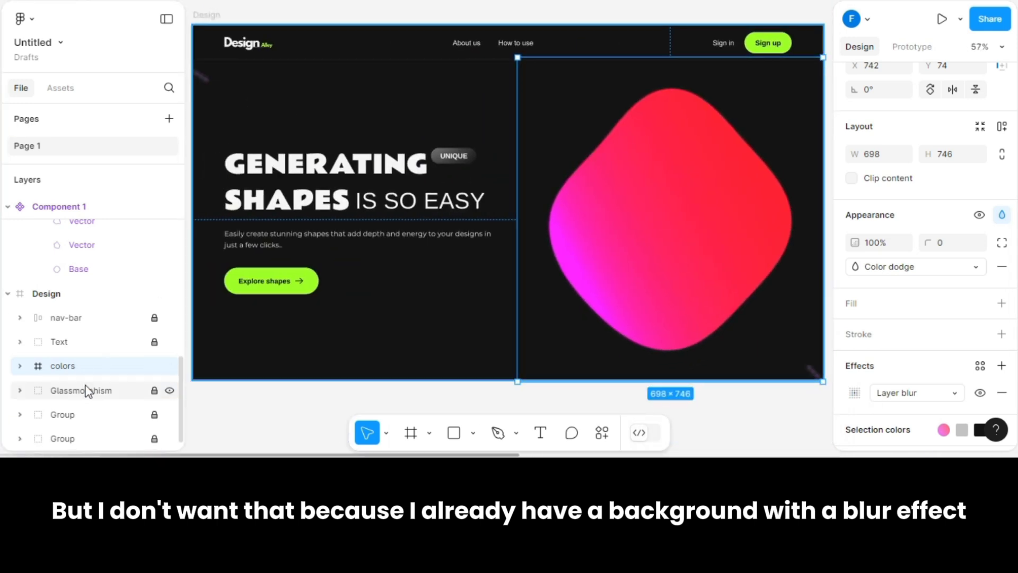
{"action": "right_click", "coordinate": [607, 230]}
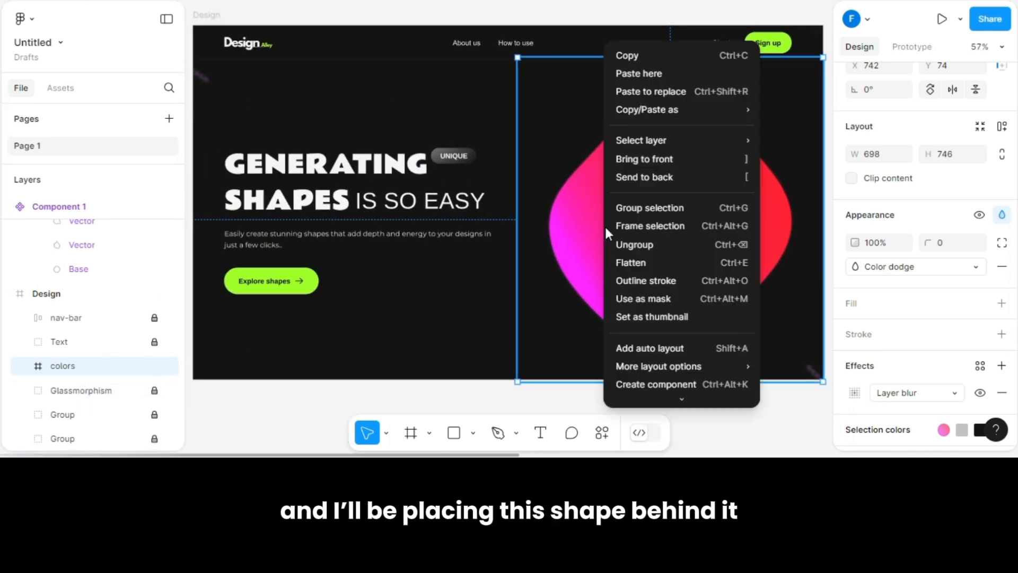
{"action": "left_click", "coordinate": [629, 175]}
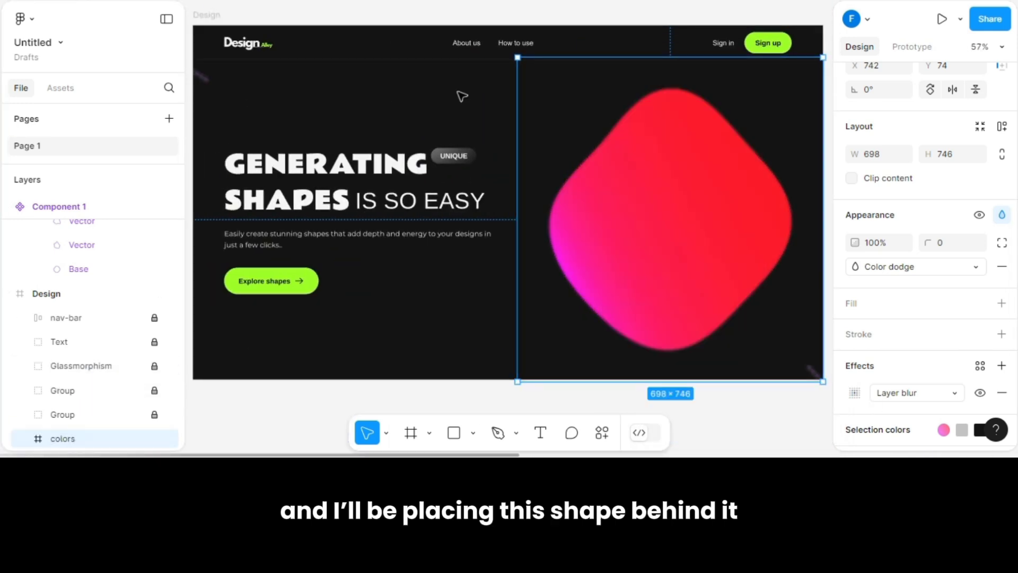
Preview the Design frame as a prototype with the colored, blurred shape.
{"action": "left_click", "coordinate": [202, 15]}
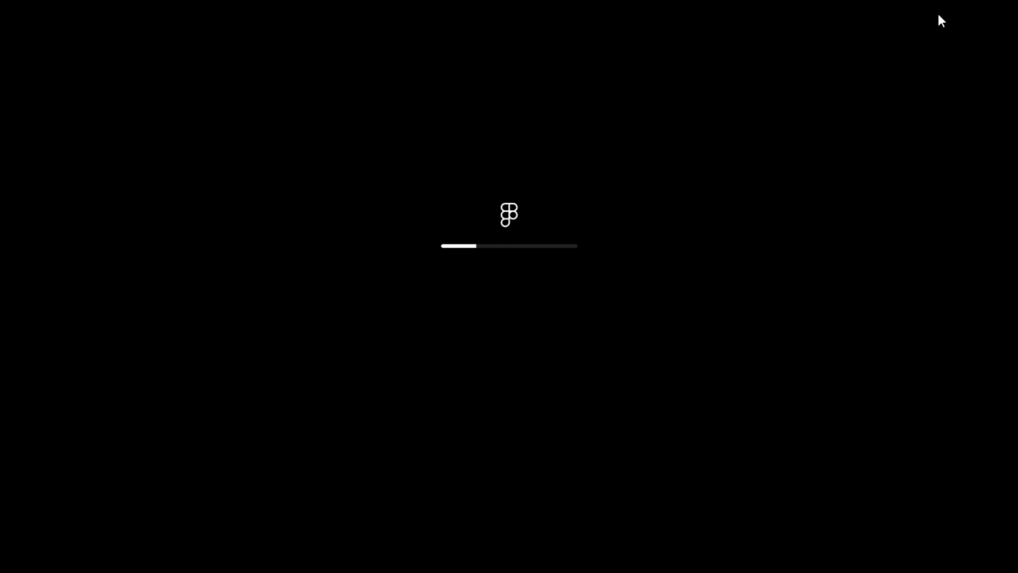